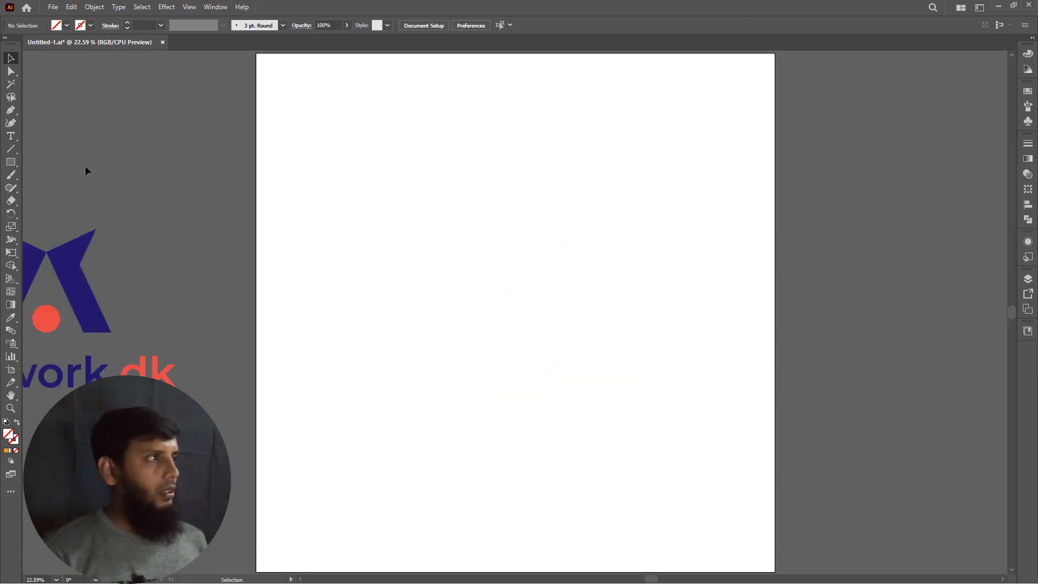
- Draw a vertical line about 1135 px long near the artboard's centre with the Pen tool and give it a 50 pt stroke
click(10, 109)
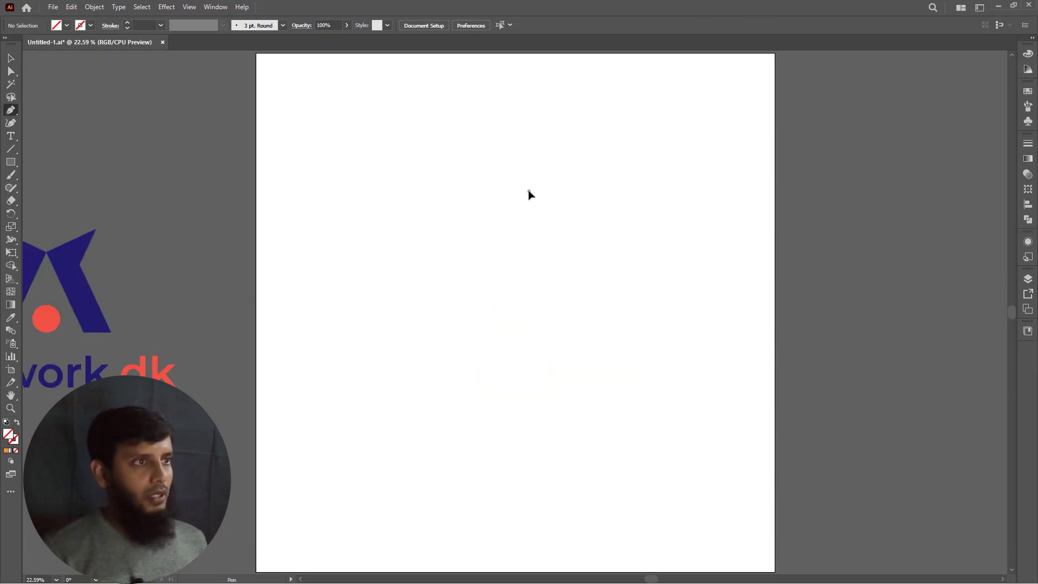
click(528, 191)
click(530, 387)
click(11, 58)
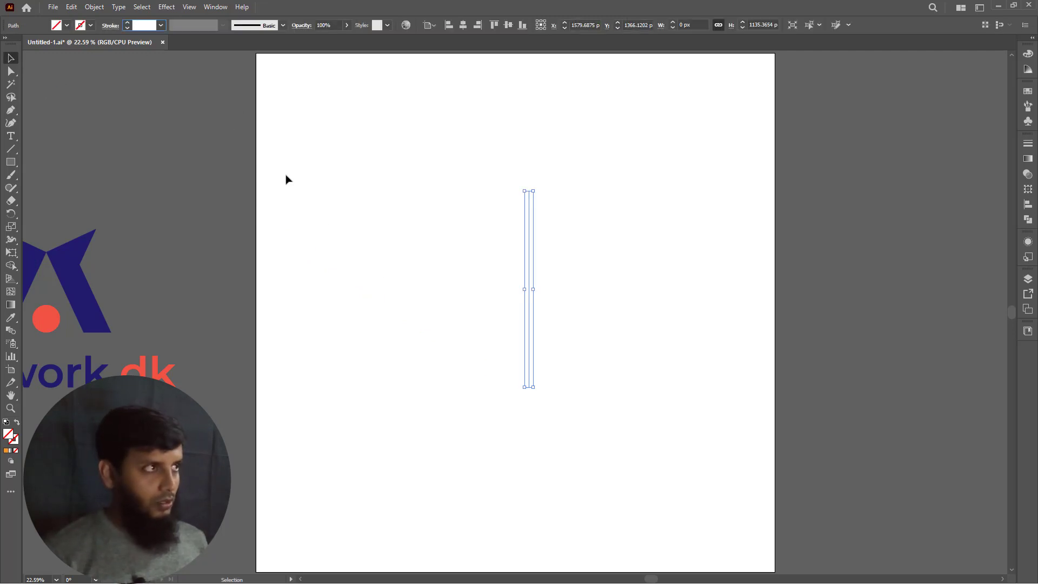
key(Return)
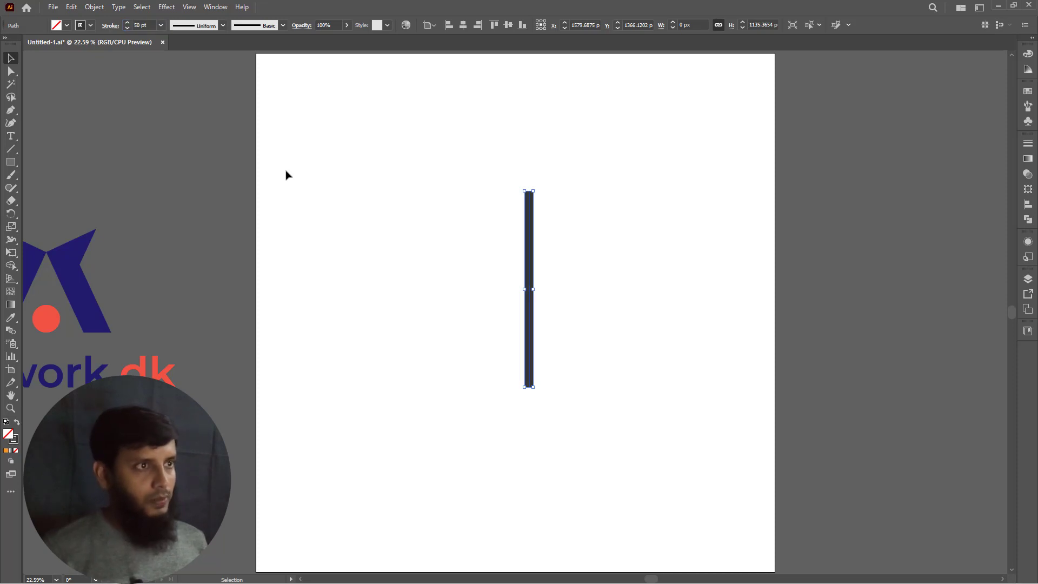
click(585, 269)
drag(588, 253, 489, 308)
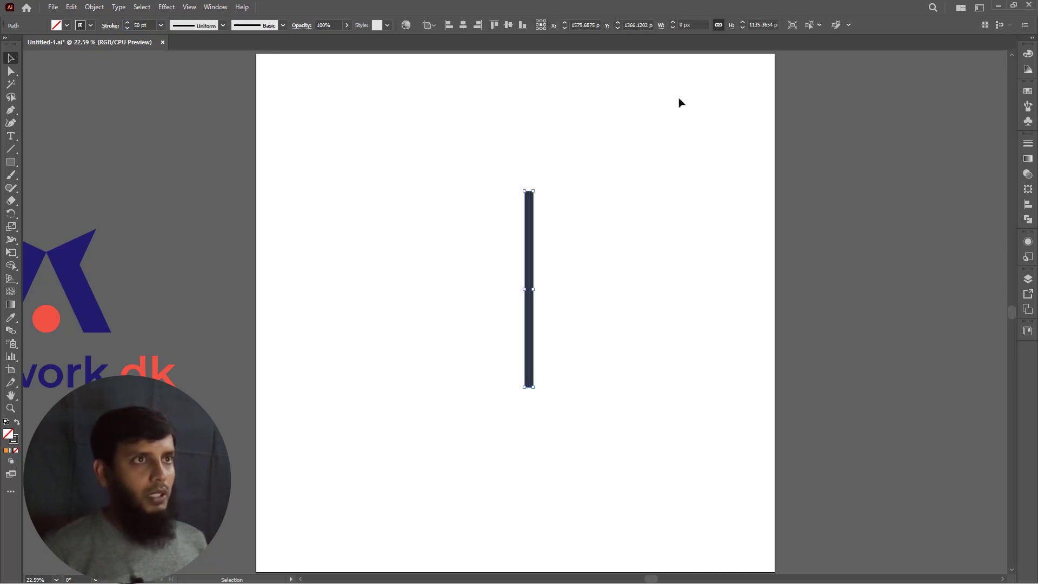
- Set the vertical line's height to 250 px and deselect it
click(752, 25)
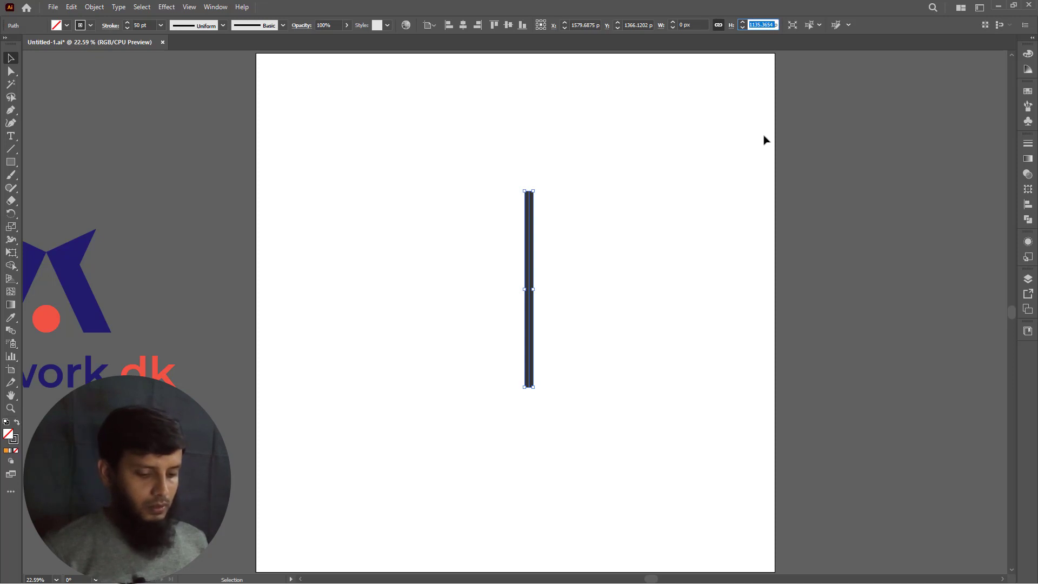
text(250)
key(Return)
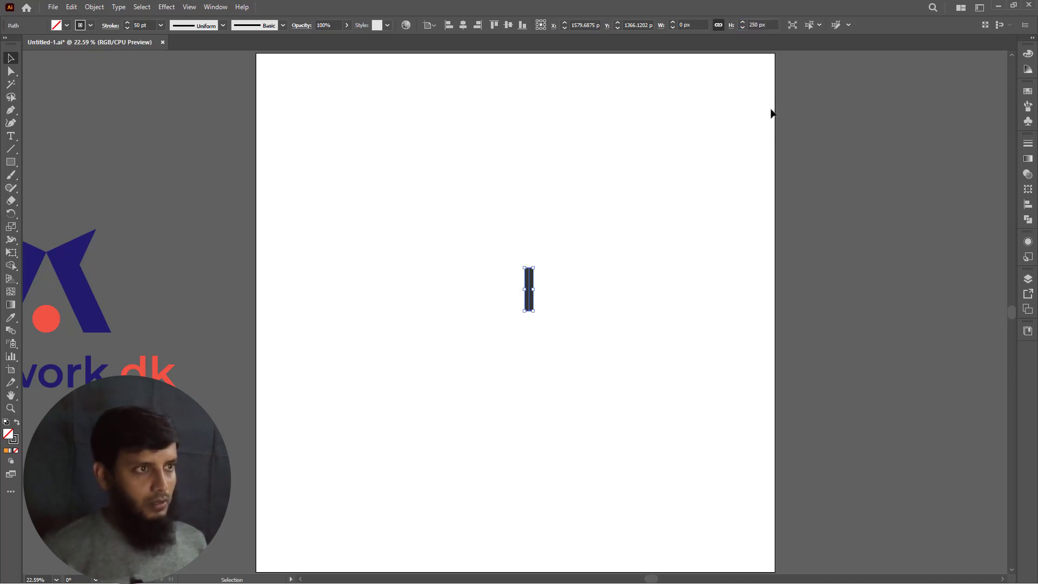
click(587, 317)
- Make a copy of the vertical line rotated by 25° and delete the original upright line
scroll(541, 292, up, 4)
scroll(491, 265, up, 2)
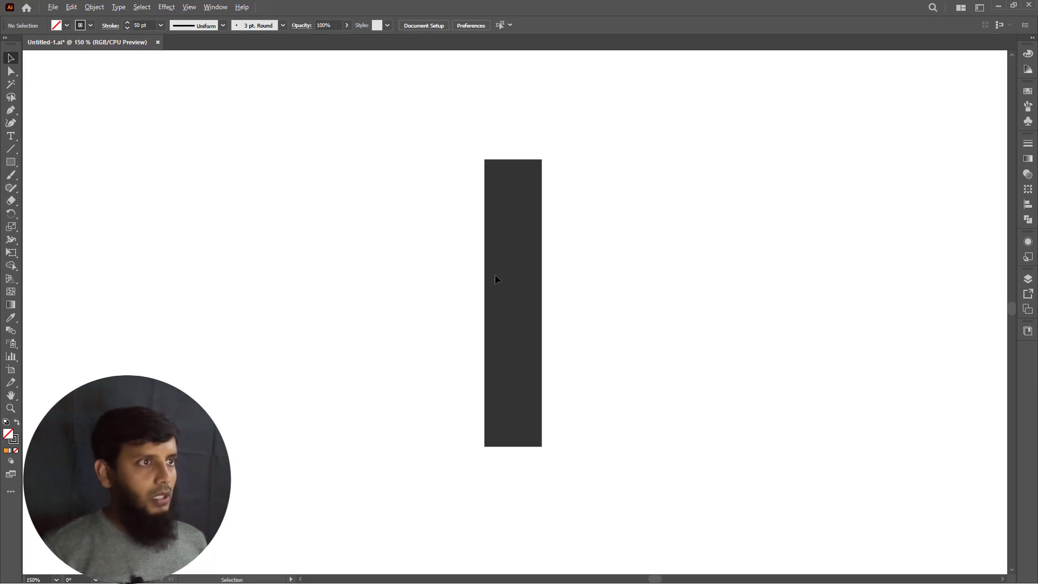
drag(572, 285, 430, 334)
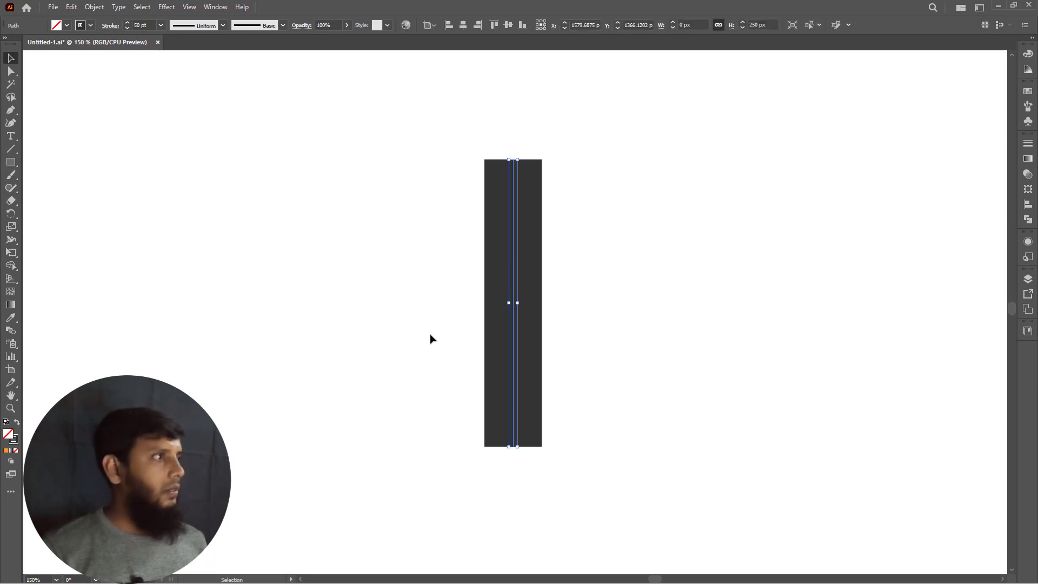
double_click(11, 215)
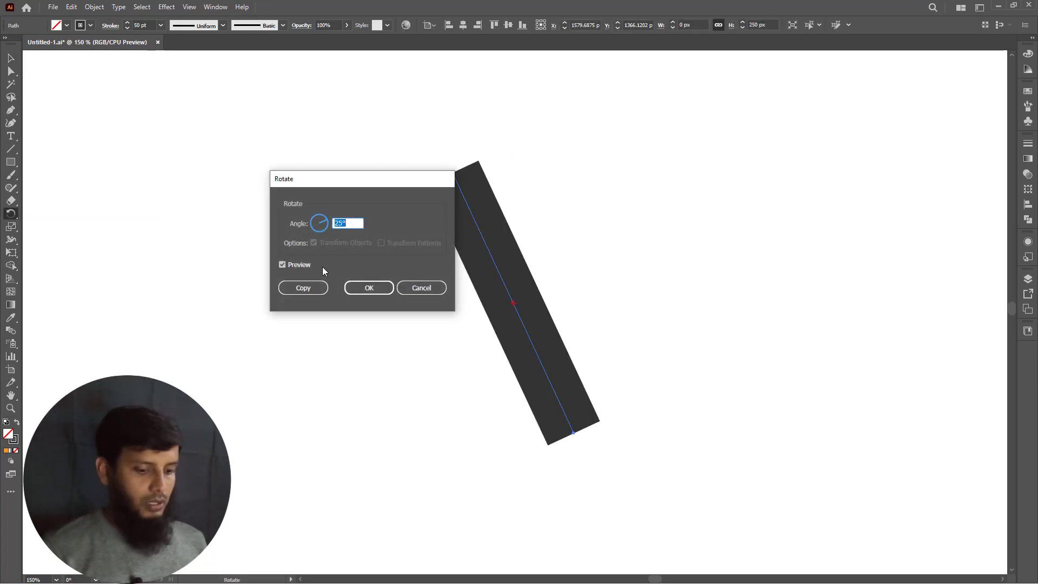
text(25)
click(303, 287)
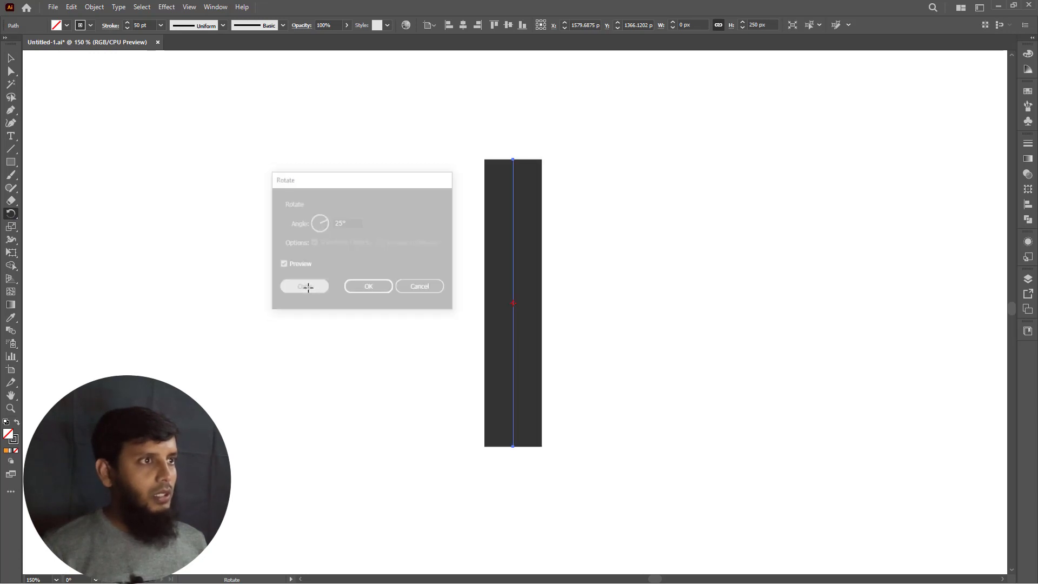
key(v)
click(520, 223)
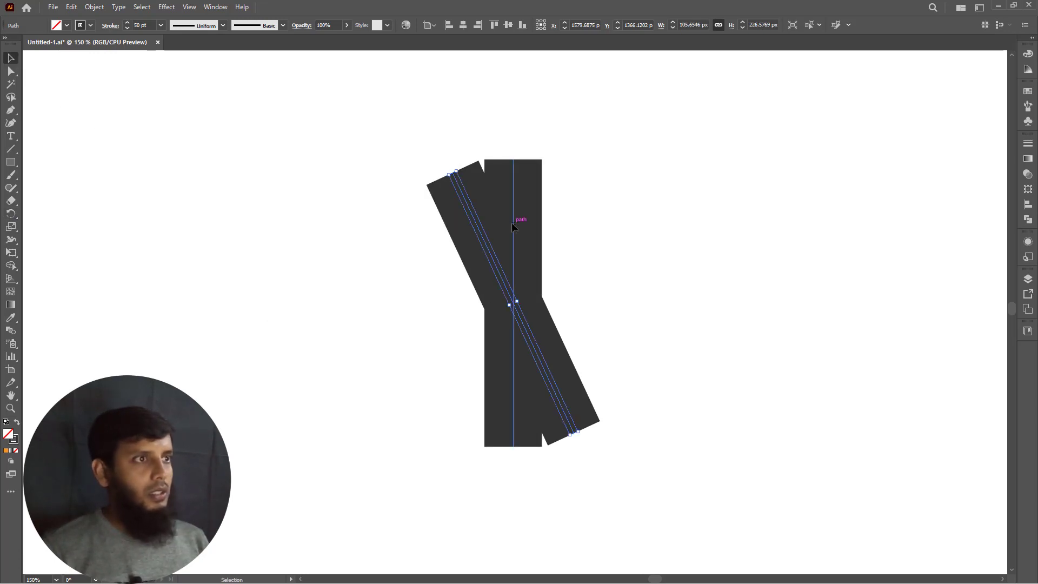
key(Delete)
- Expand the slanted line's fill and stroke into a filled shape
drag(636, 272, 381, 387)
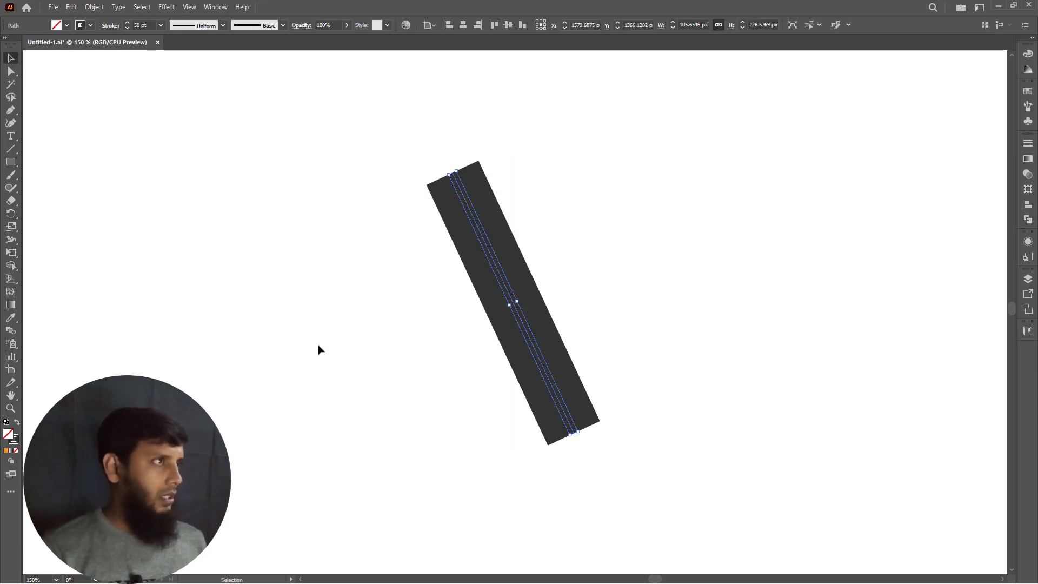
click(94, 6)
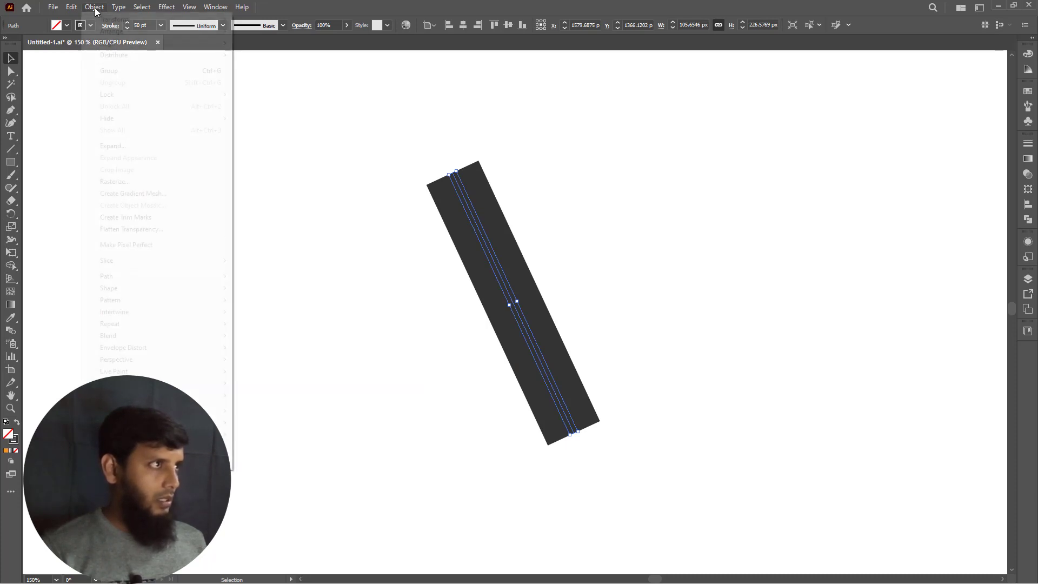
click(111, 146)
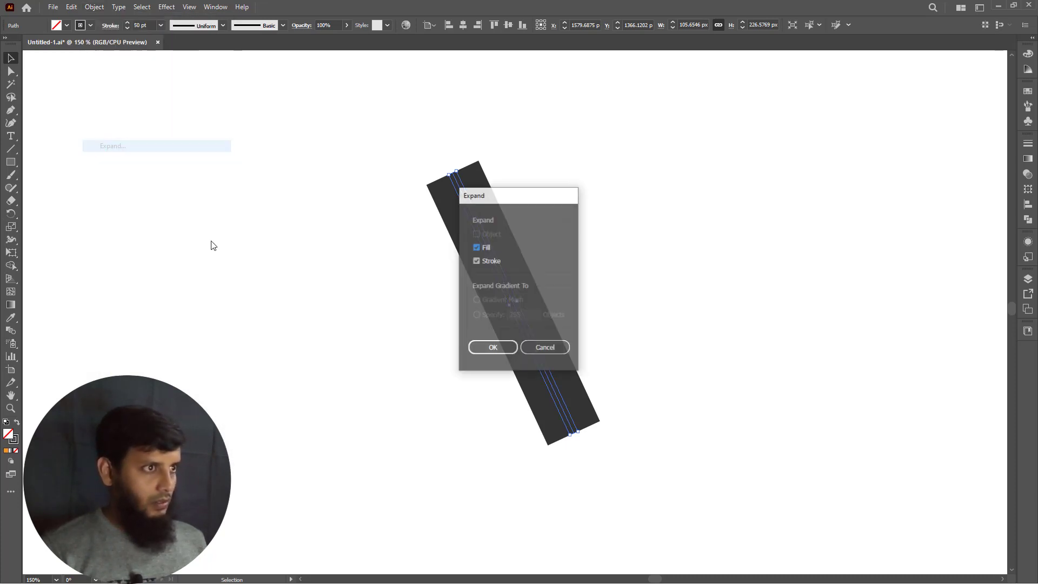
click(472, 348)
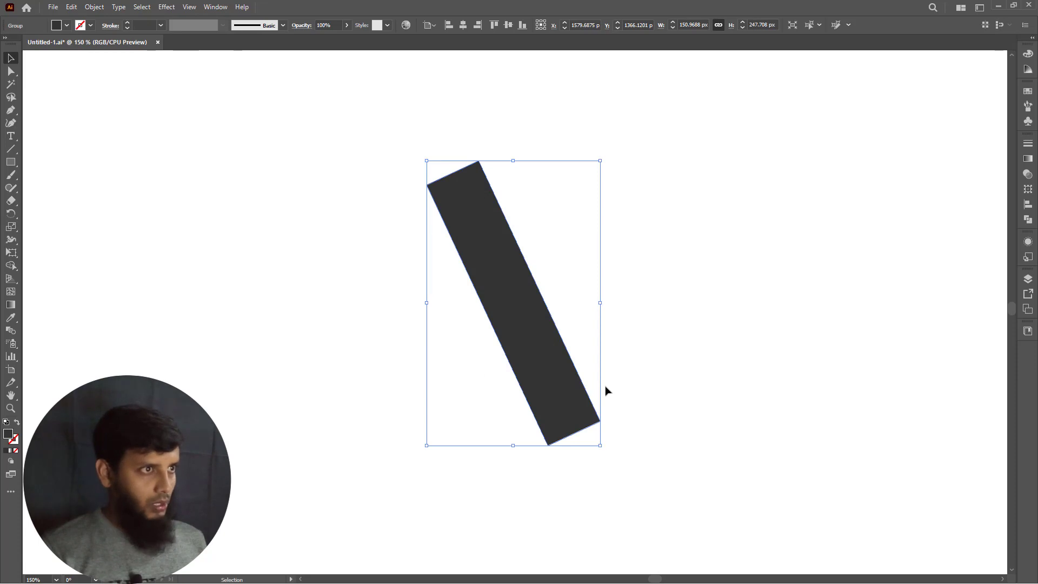
key(ctrl+f)
key(Delete)
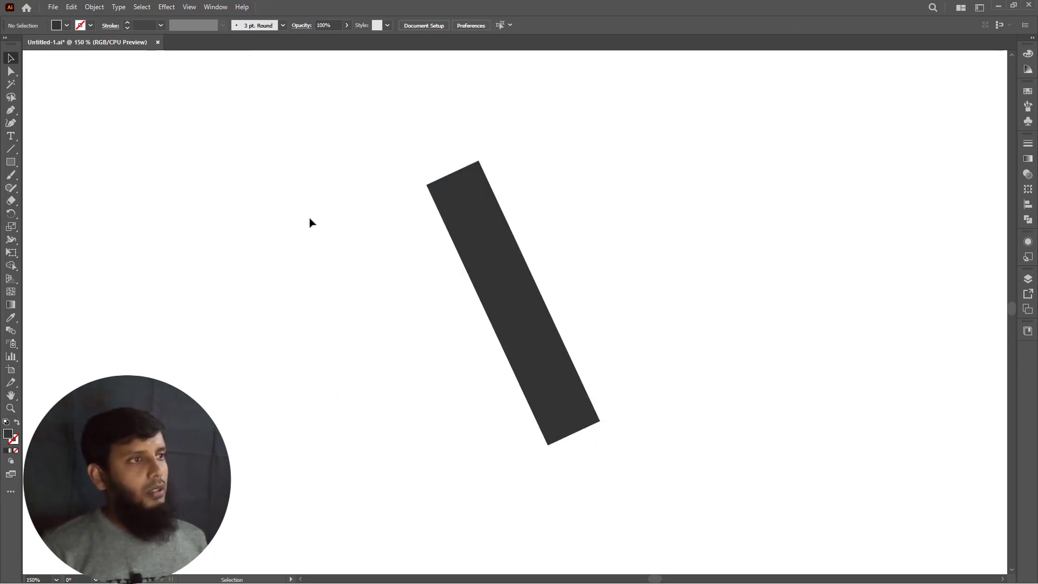
- Draw a wide rectangle across the middle of the slanted bar and set its height to 150 px with proportions linked
drag(359, 185, 503, 282)
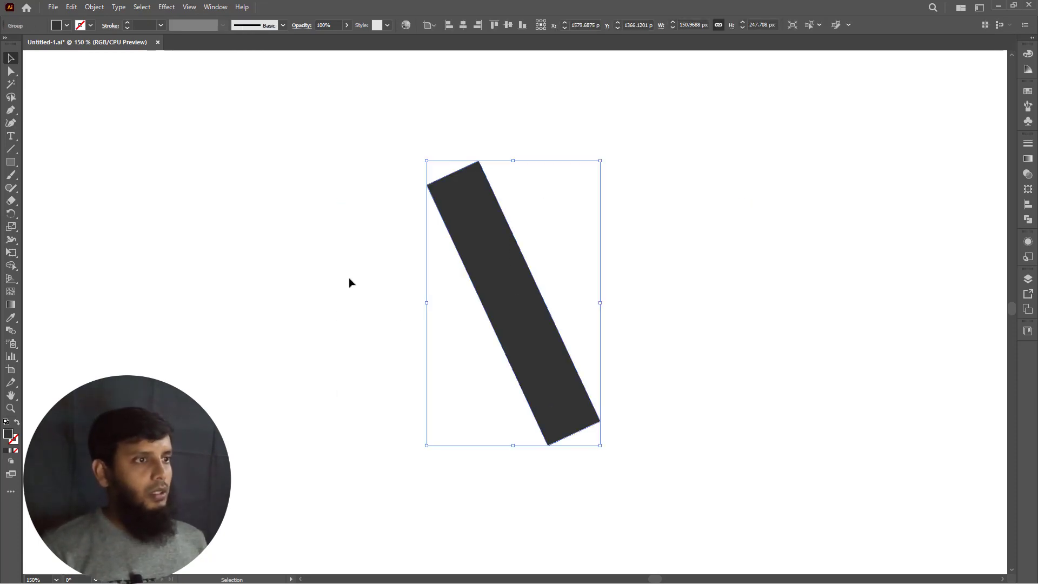
click(331, 283)
drag(347, 231, 560, 317)
key(m)
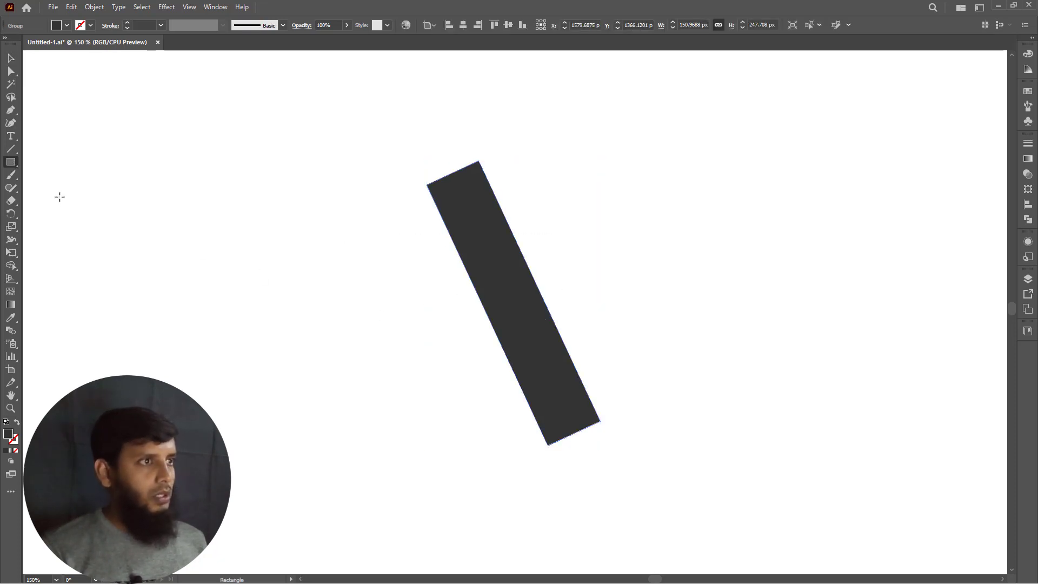
mouse_move(352, 219)
mouse_down()
mouse_move(690, 386)
mouse_move(728, 387)
mouse_up()
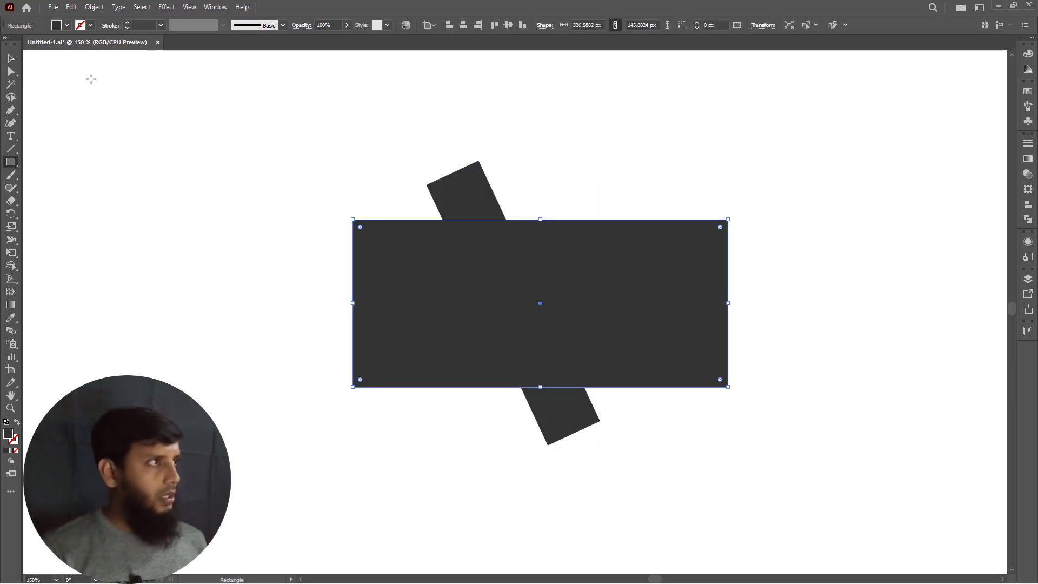
click(10, 59)
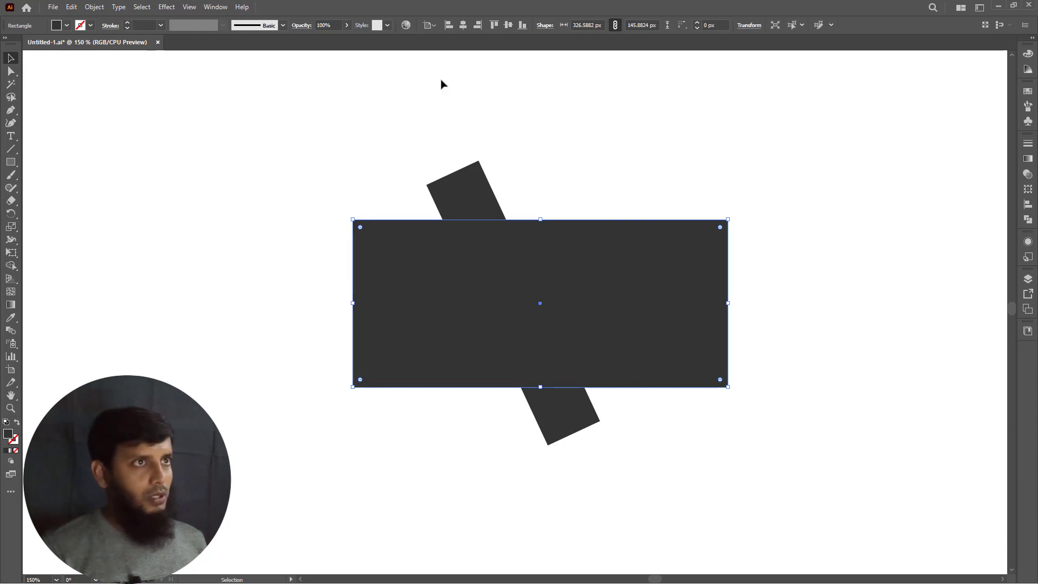
double_click(637, 24)
text(150)
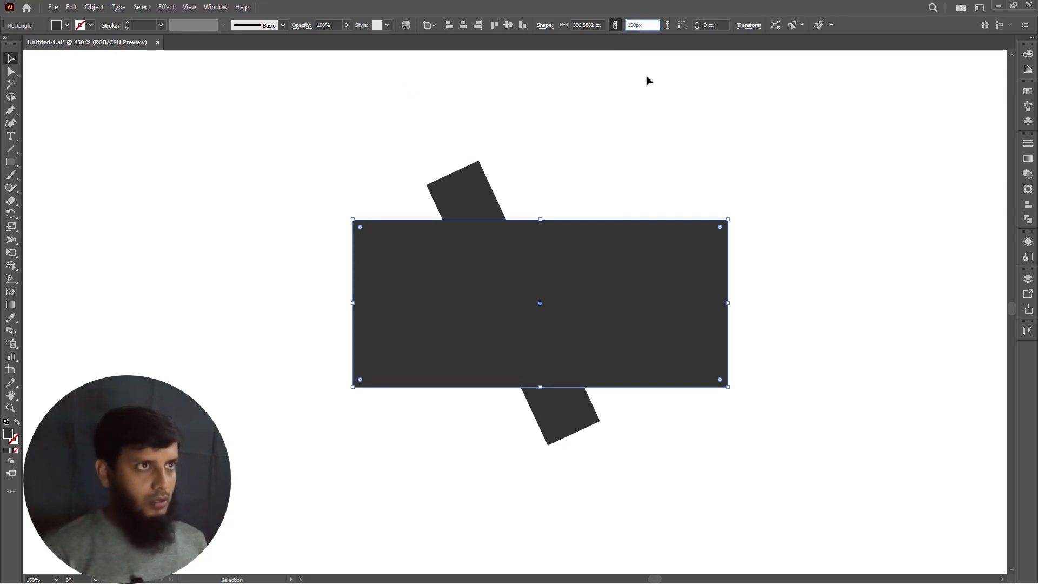
key(Return)
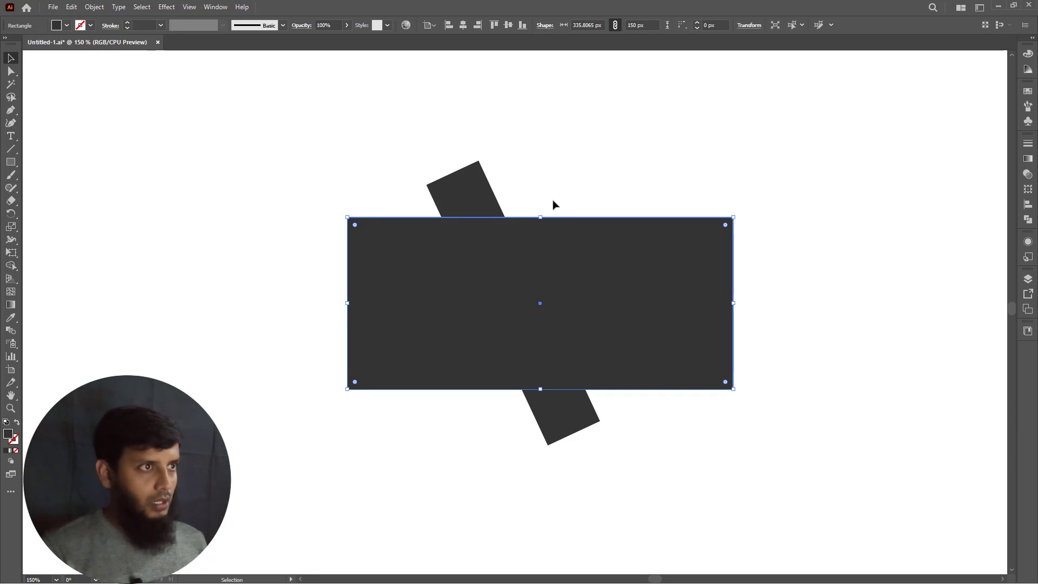
- Intersect the slanted bar and the rectangle with Pathfinder, keeping only their overlapping area
drag(549, 167, 479, 258)
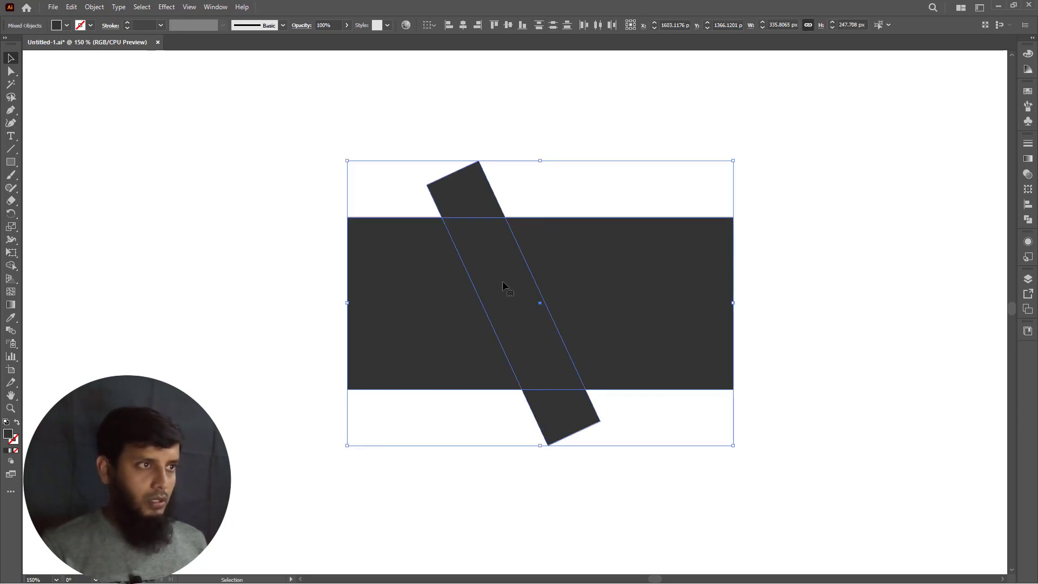
click(1027, 219)
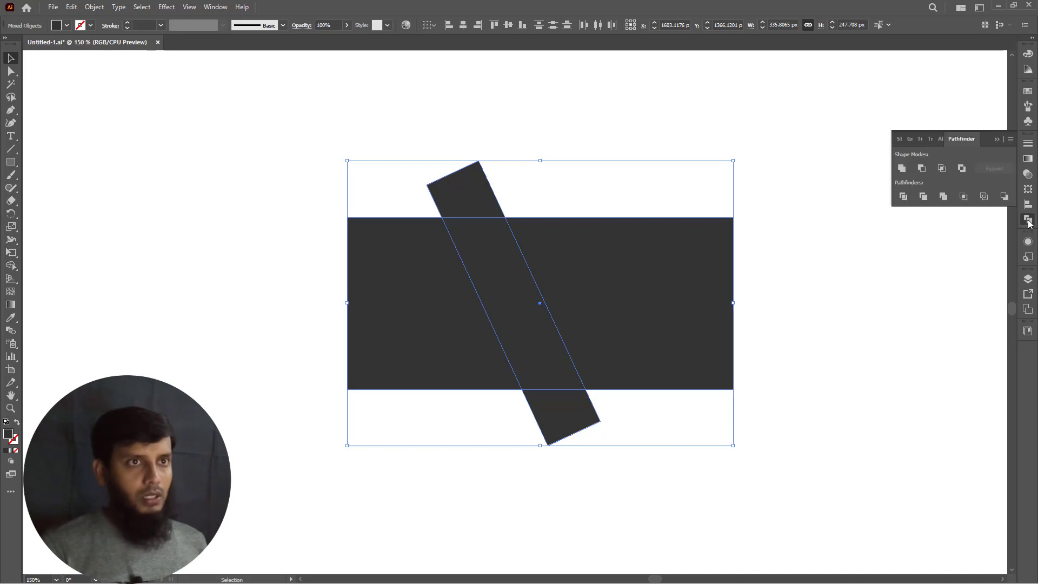
click(942, 169)
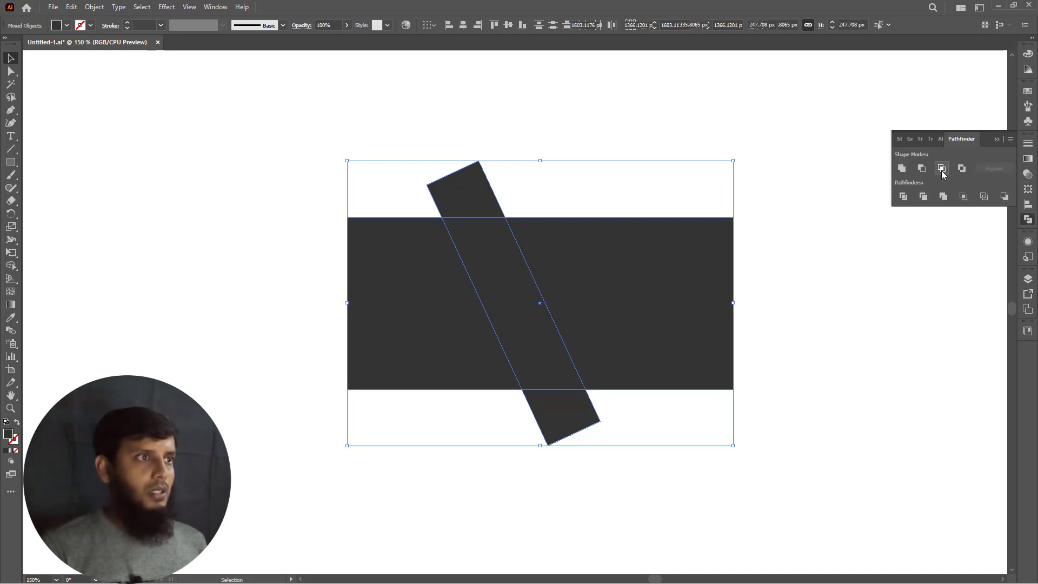
key(ctrl+z)
- Reposition the trimmed parallelogram on the artboard and deselect it
drag(414, 347, 623, 392)
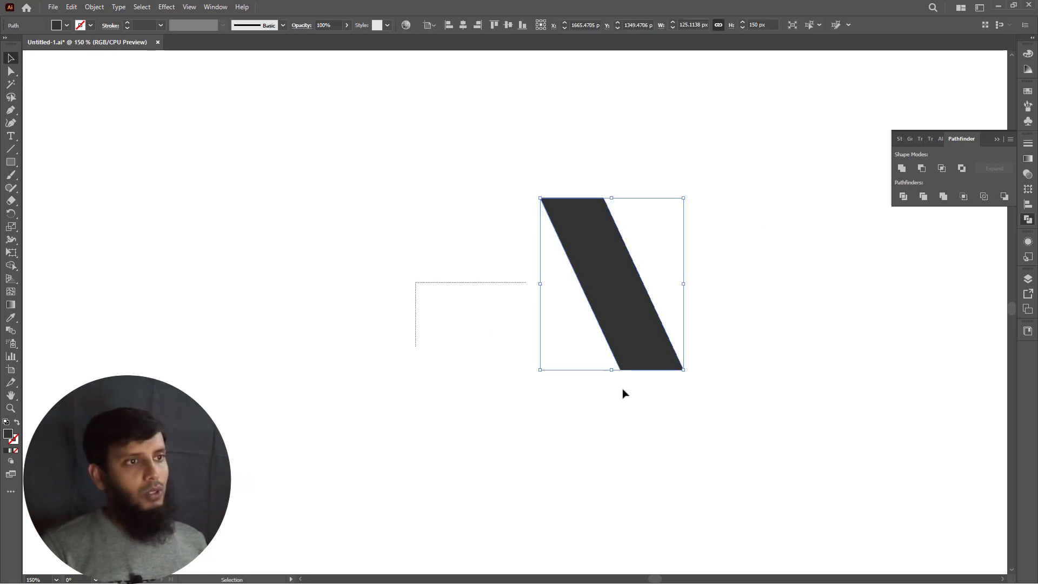
drag(651, 353, 457, 383)
click(348, 393)
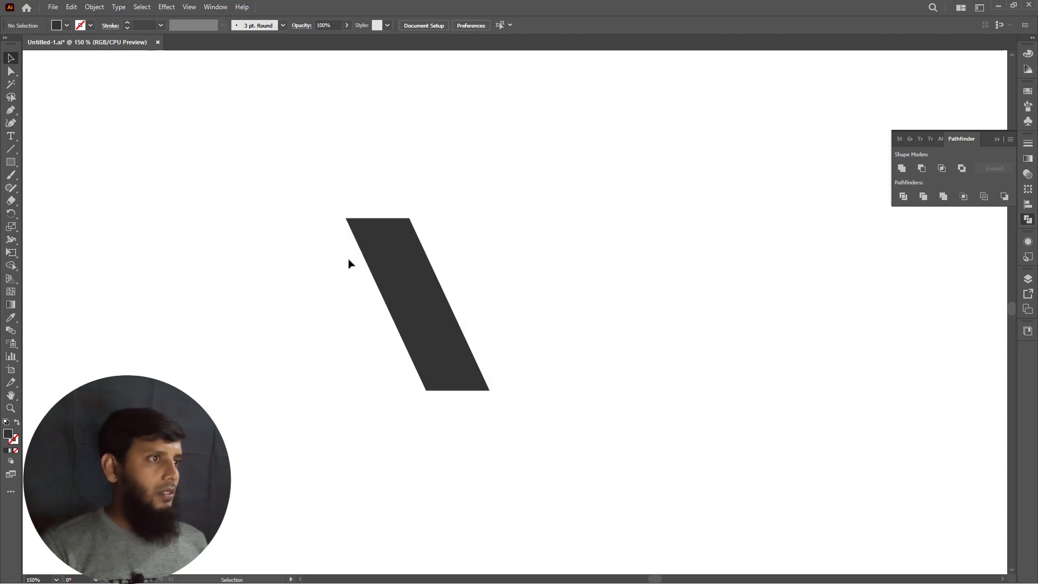
- Check the reference logo beside the artboard and draw a vertical line about 190 px long to the right of the parallelogram
scroll(627, 273, down, 3)
scroll(560, 309, down, 1)
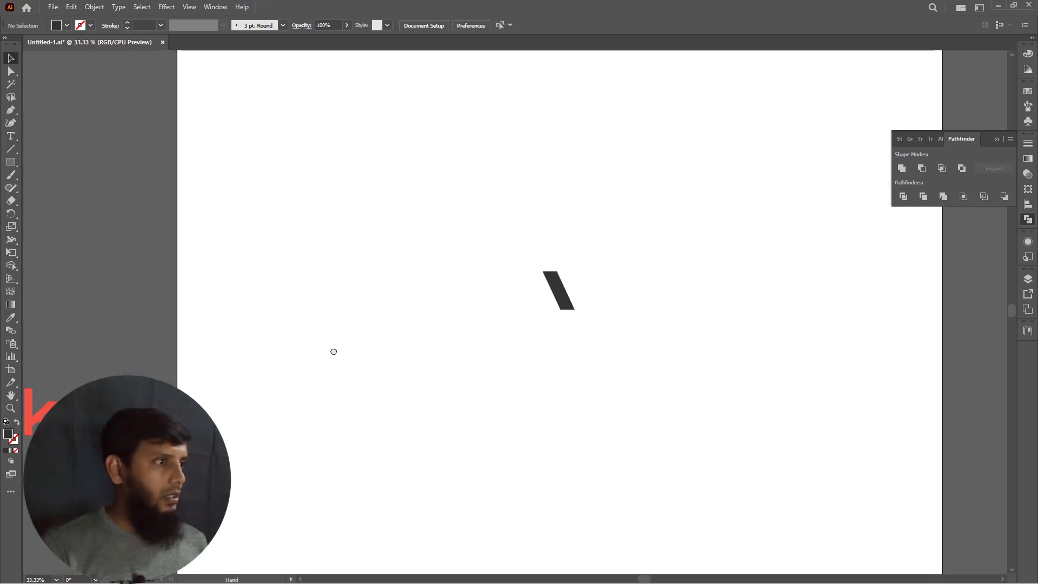
scroll(333, 352, left, 5)
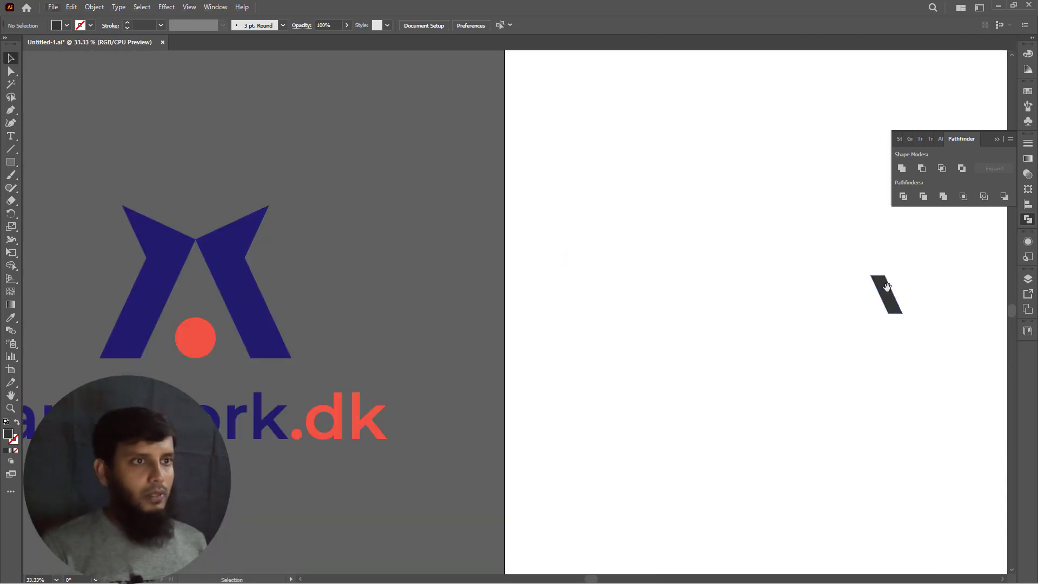
scroll(693, 357, right, 5)
scroll(562, 361, up, 4)
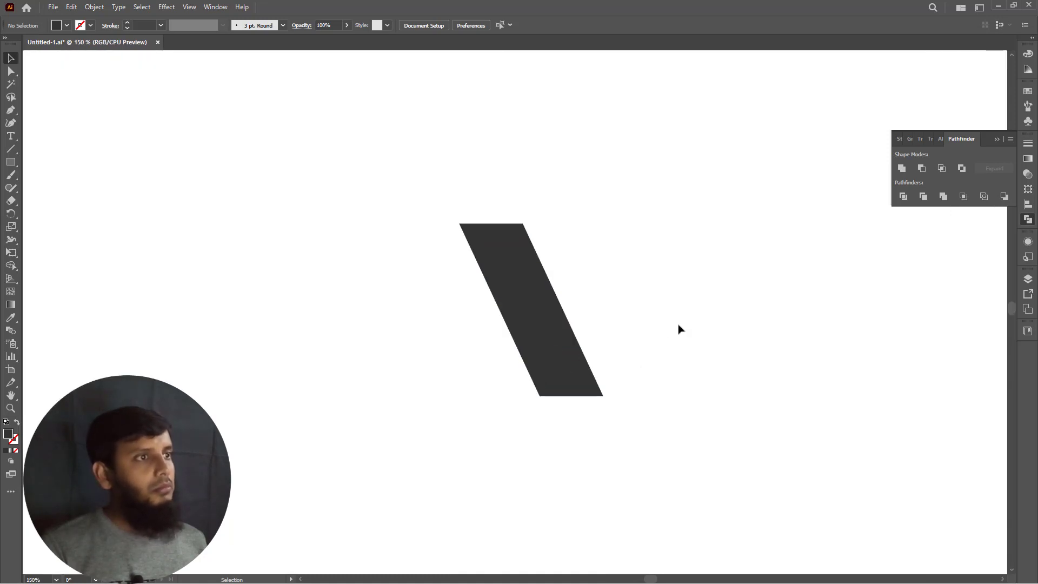
scroll(643, 325, right, 2)
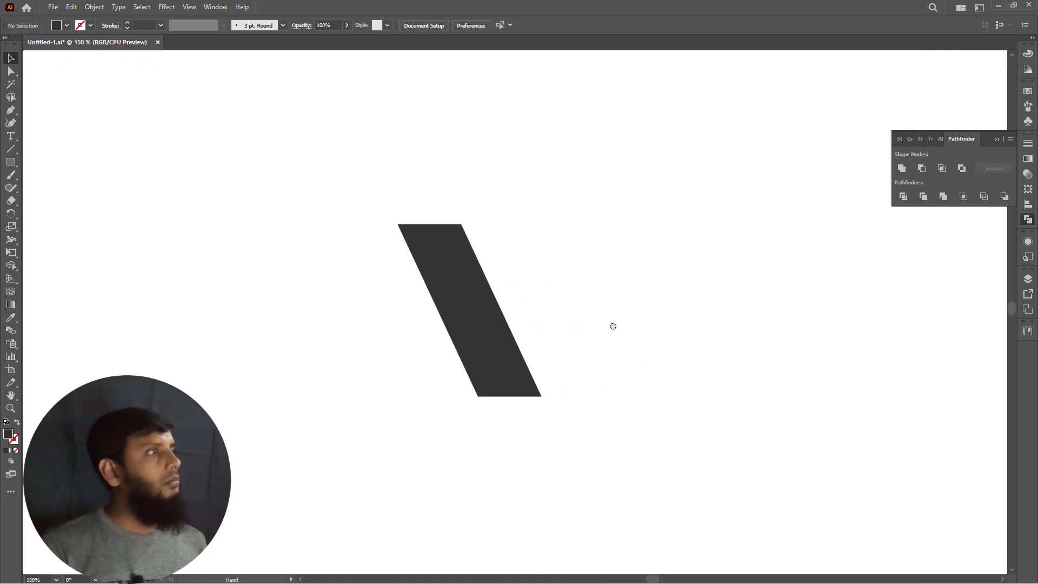
click(11, 113)
click(644, 117)
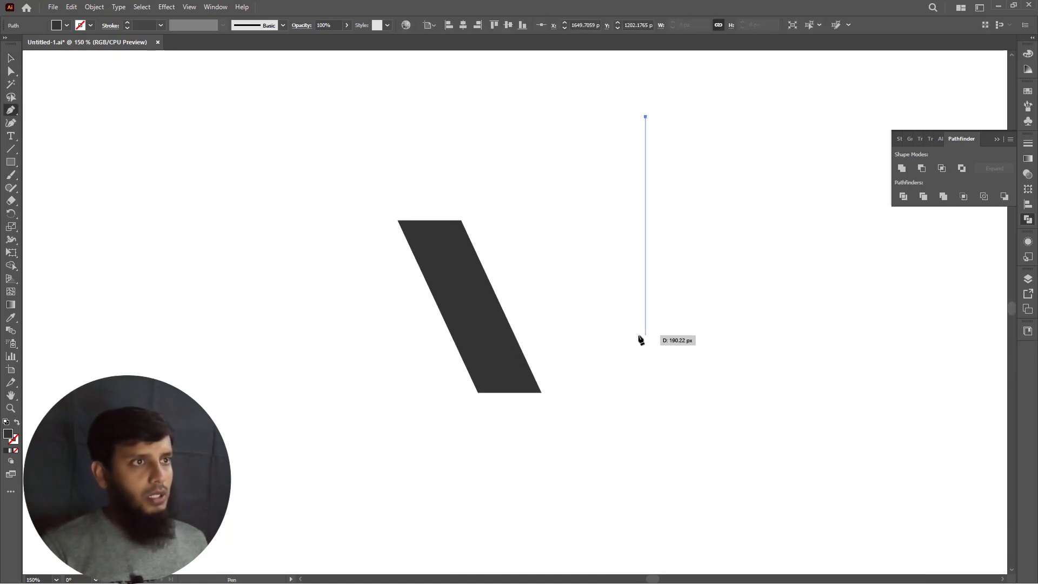
click(646, 335)
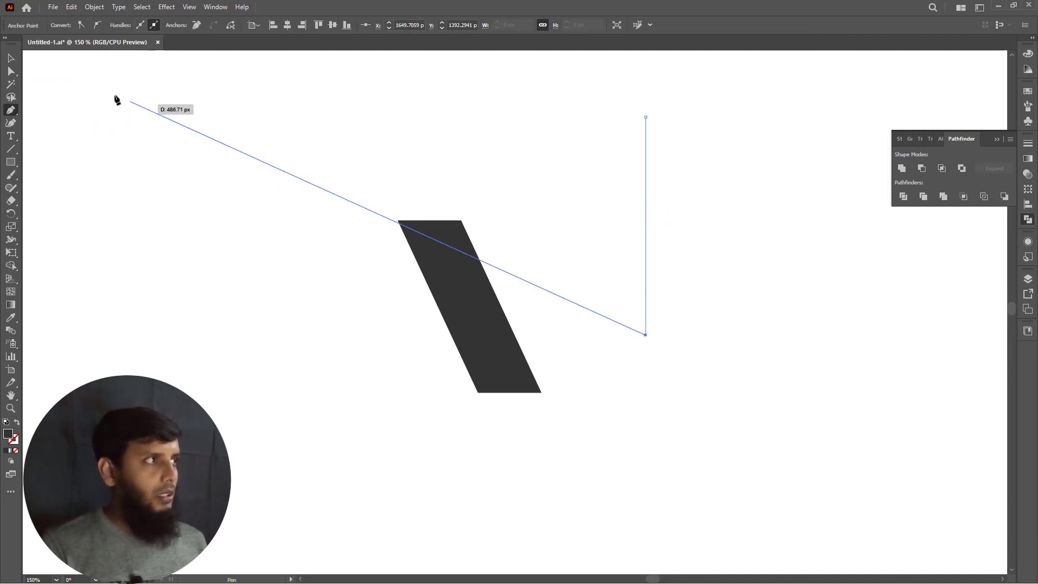
key(v)
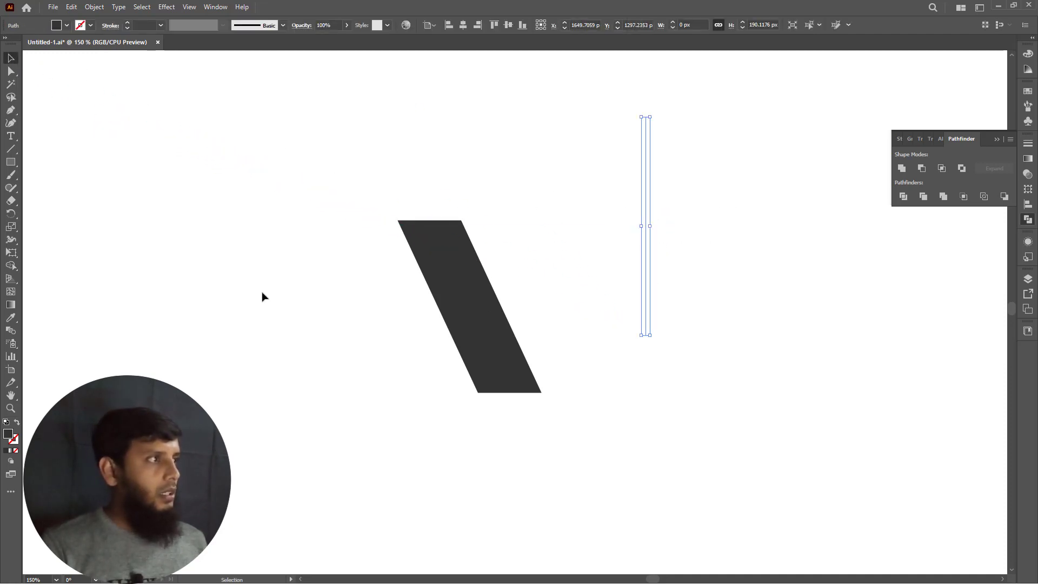
- Make two rotated copies of the vertical line about its center, one at 25° and one at 65°
double_click(11, 213)
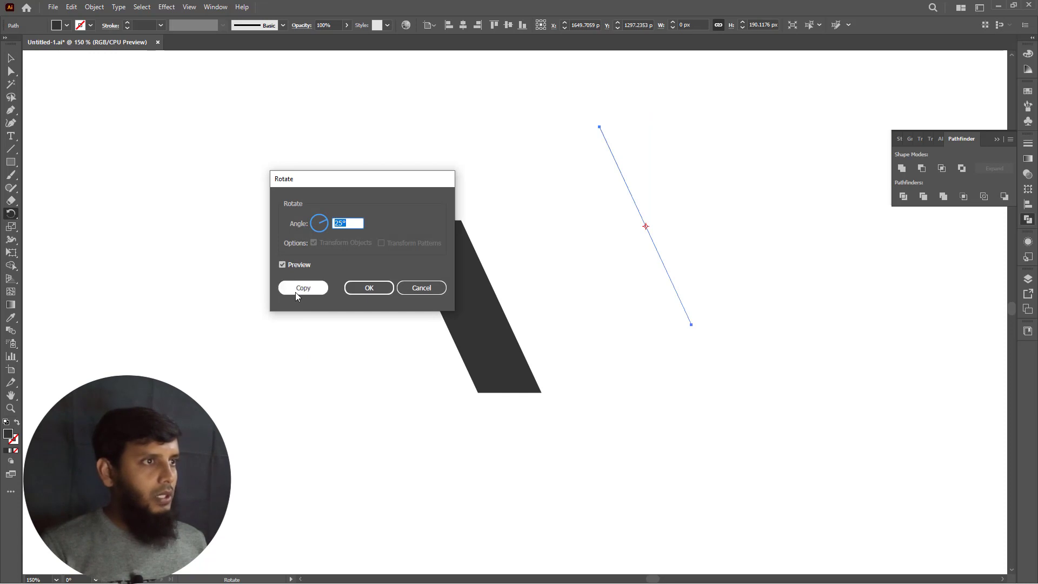
click(297, 290)
click(11, 58)
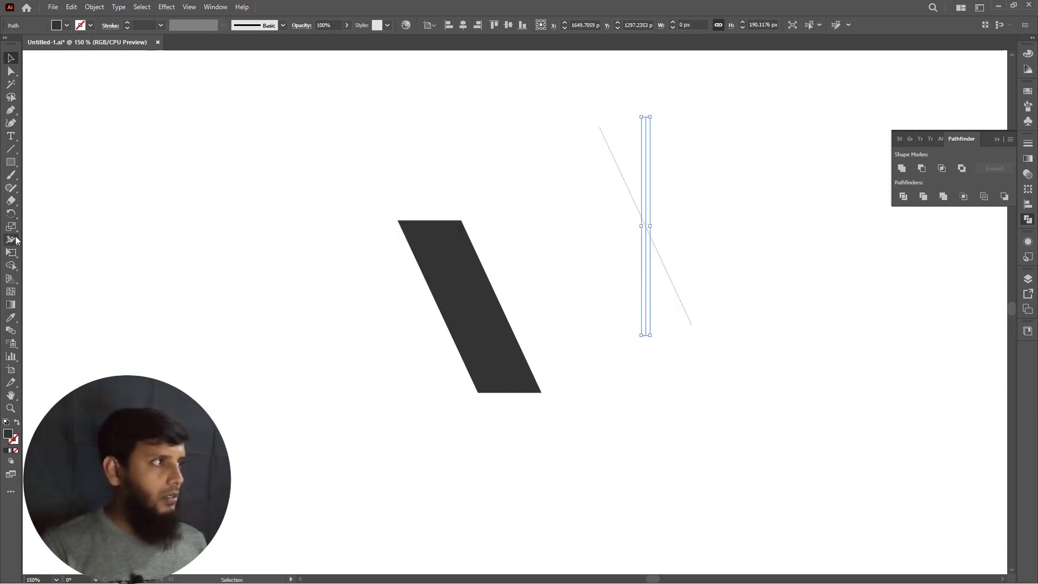
double_click(11, 213)
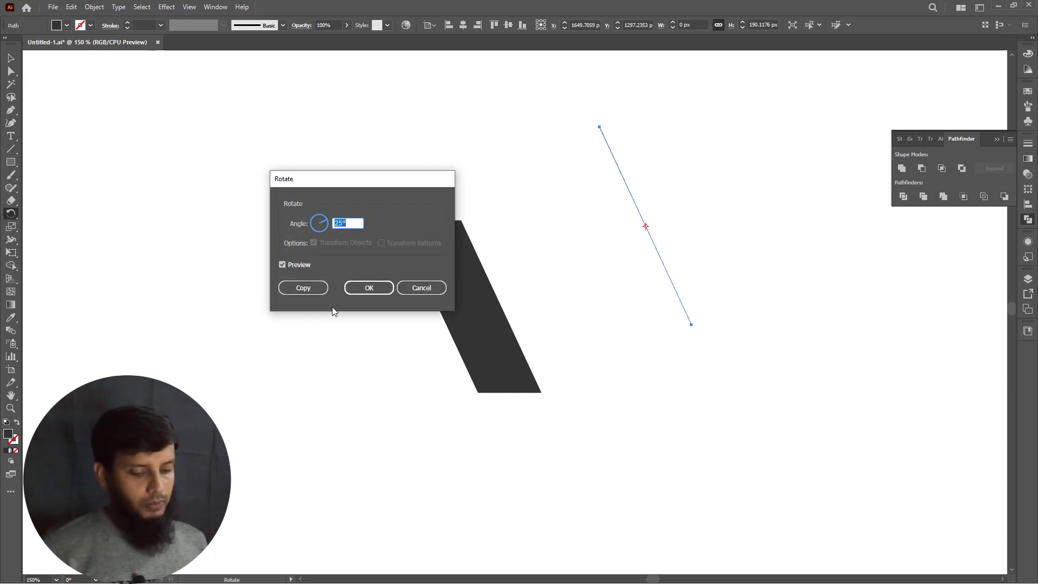
text(65)
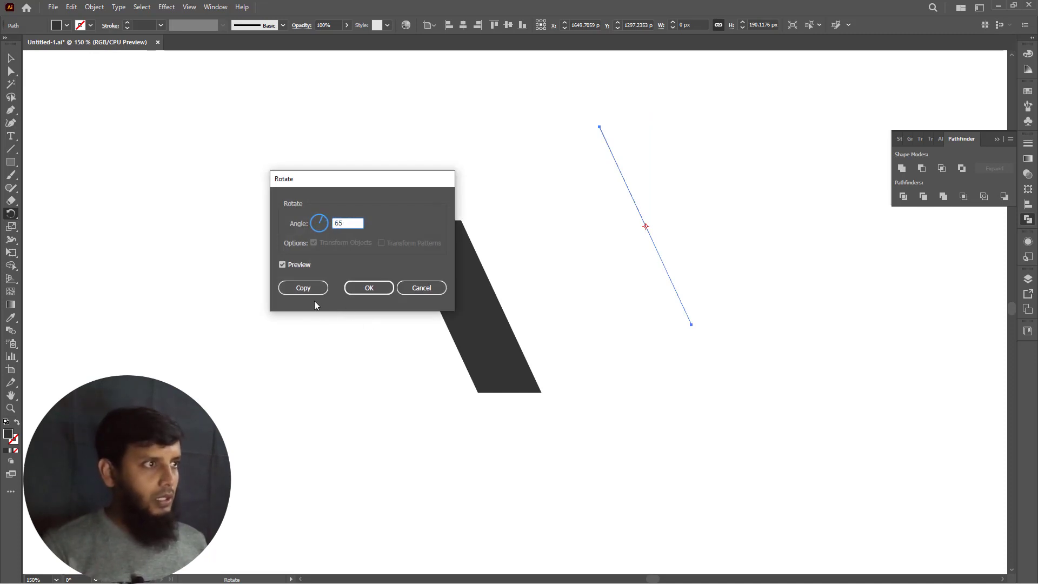
click(306, 289)
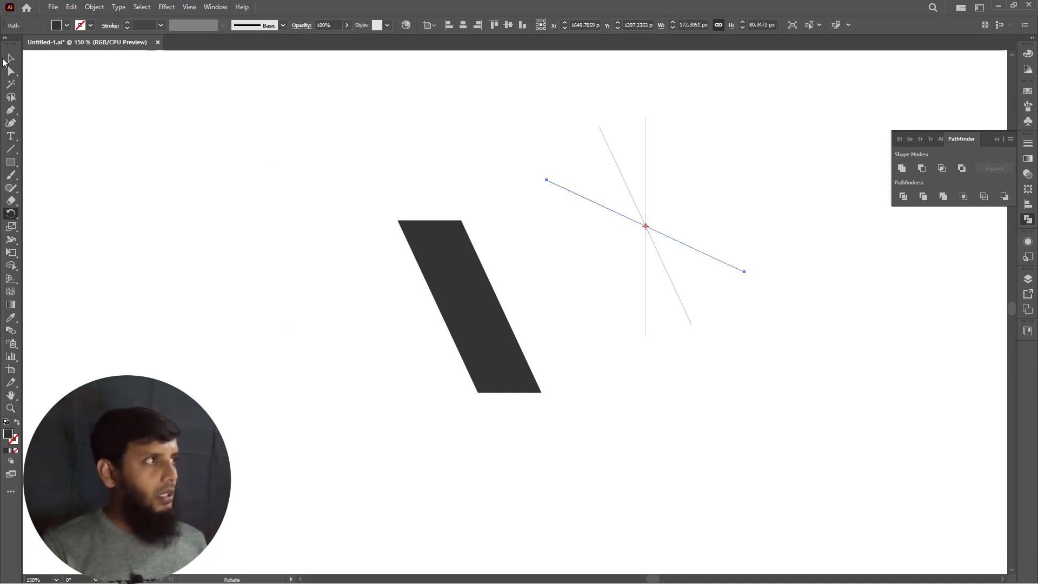
click(11, 58)
- Delete the original vertical line and move the 25° line next to the parallelogram's right edge
click(645, 173)
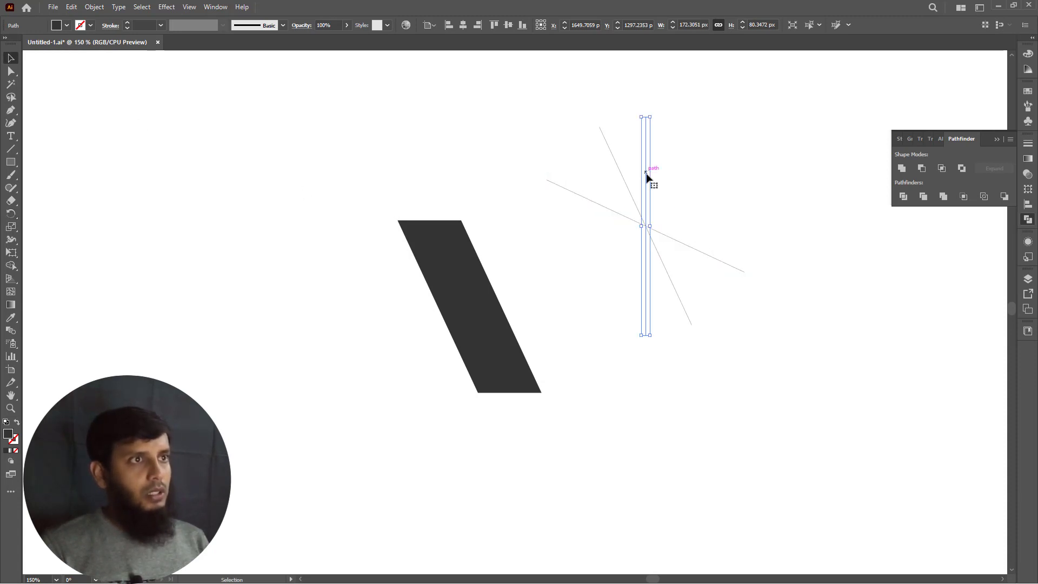
key(Delete)
drag(648, 247, 514, 294)
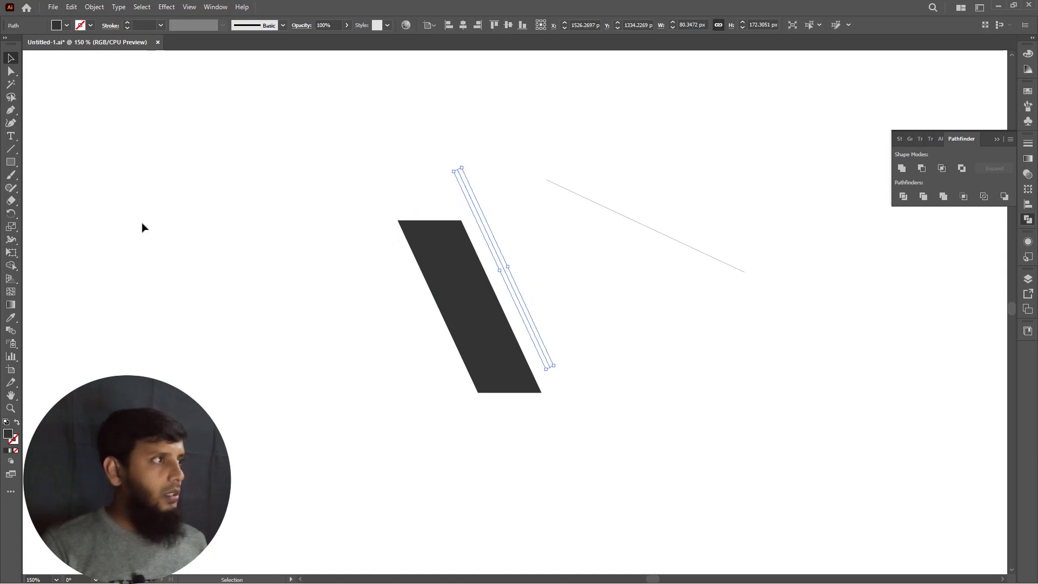
- Reflect the 25° line across the vertical axis without making a copy
drag(11, 213, 44, 230)
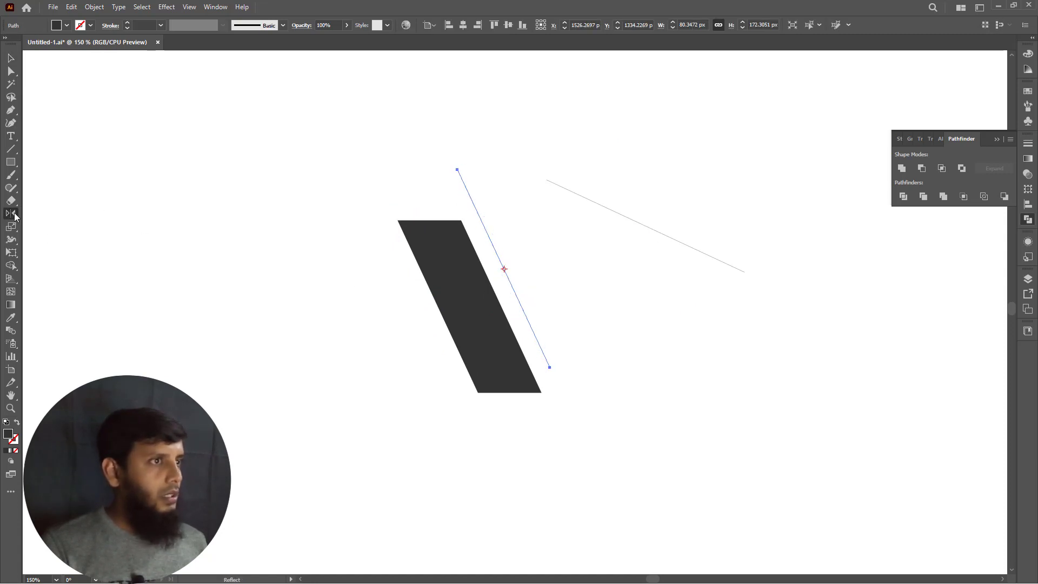
double_click(12, 214)
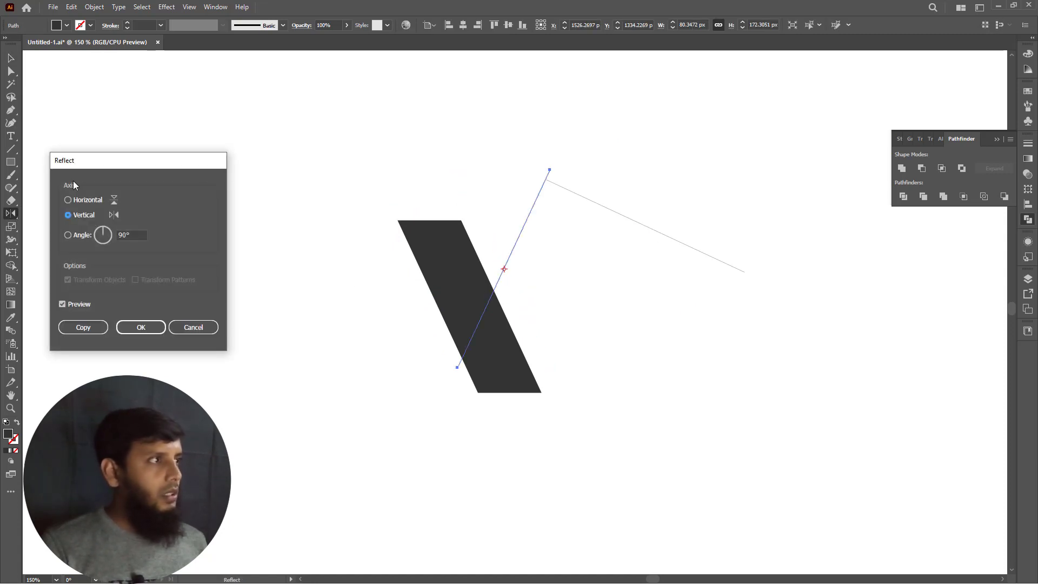
click(125, 330)
click(10, 58)
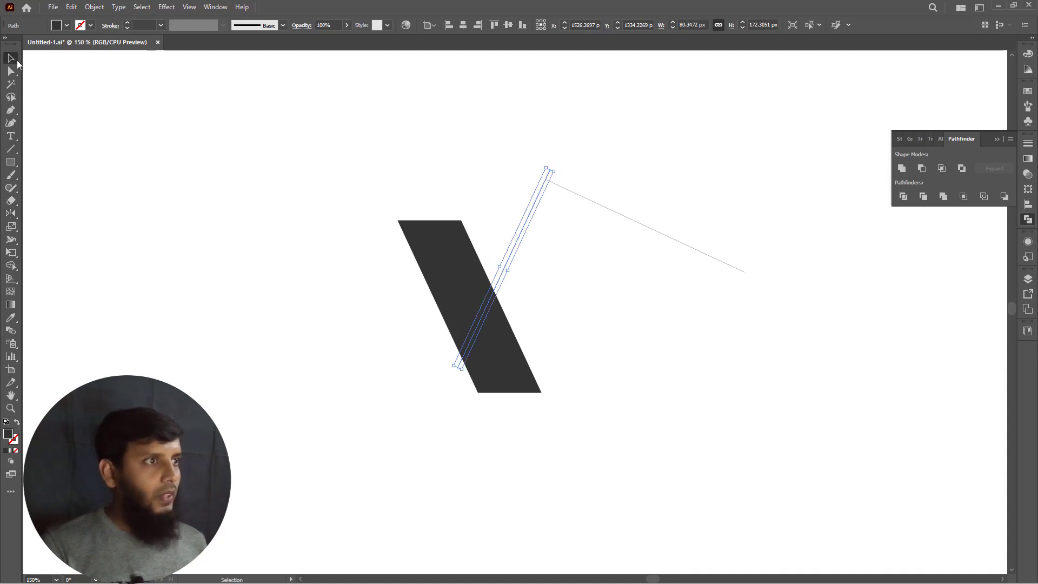
- Align the reflected line to the left and bottom edges of the parallelogram
click(189, 286)
drag(360, 182, 511, 366)
click(449, 25)
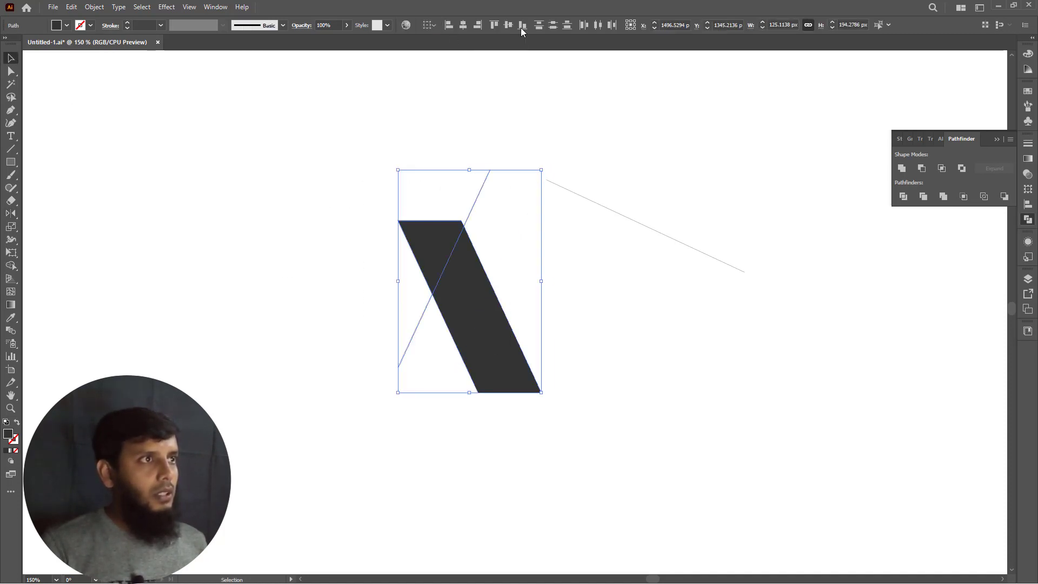
click(522, 25)
- Lengthen the reflected line in both directions from its center to about 450 px in height, then deselect it
click(331, 321)
drag(319, 218, 481, 401)
drag(355, 340, 418, 409)
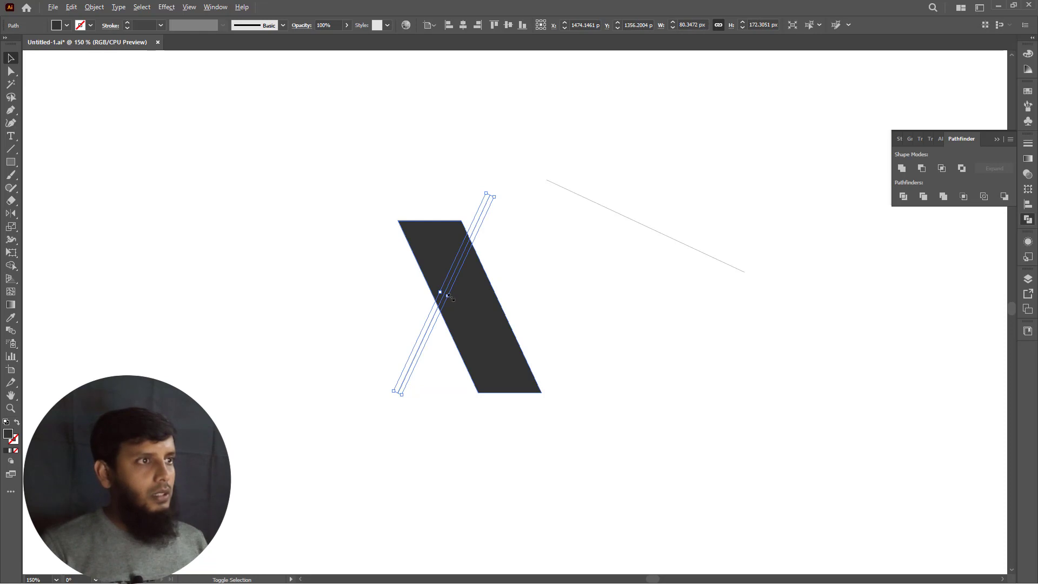
drag(450, 297, 479, 297)
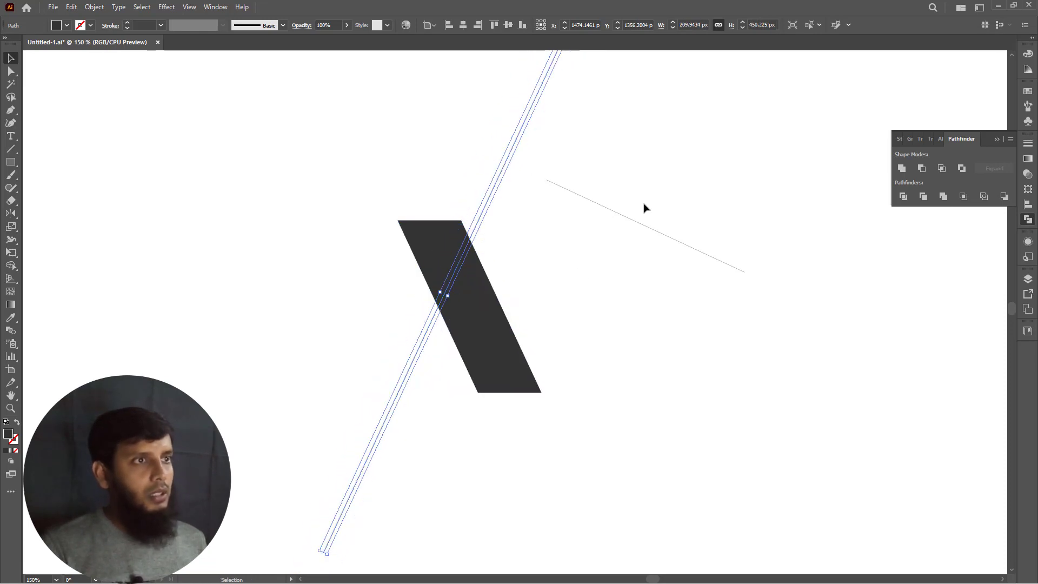
click(645, 226)
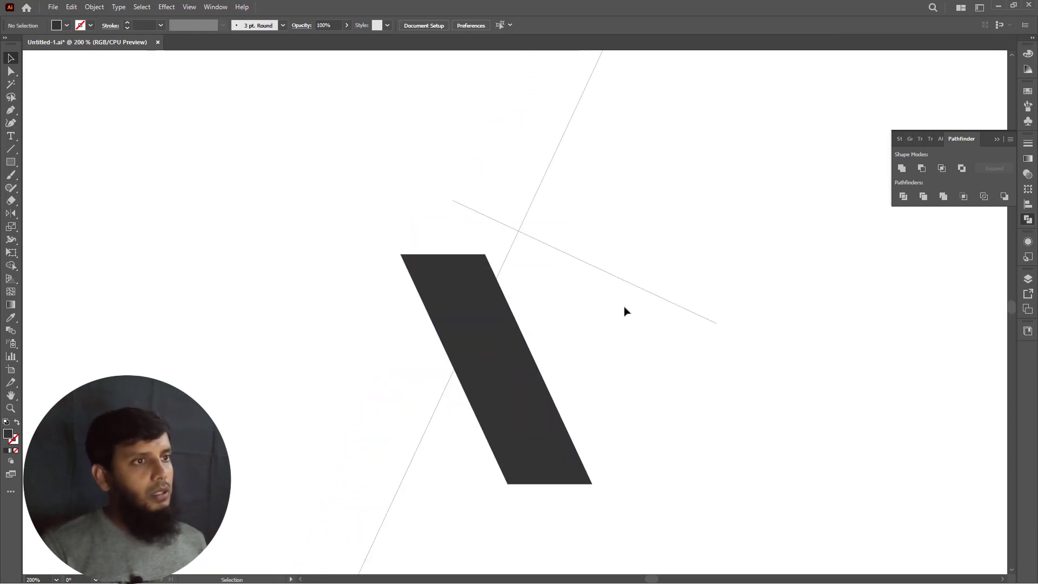
- Reflect the 65° line across the vertical axis without making a copy
drag(657, 260, 695, 352)
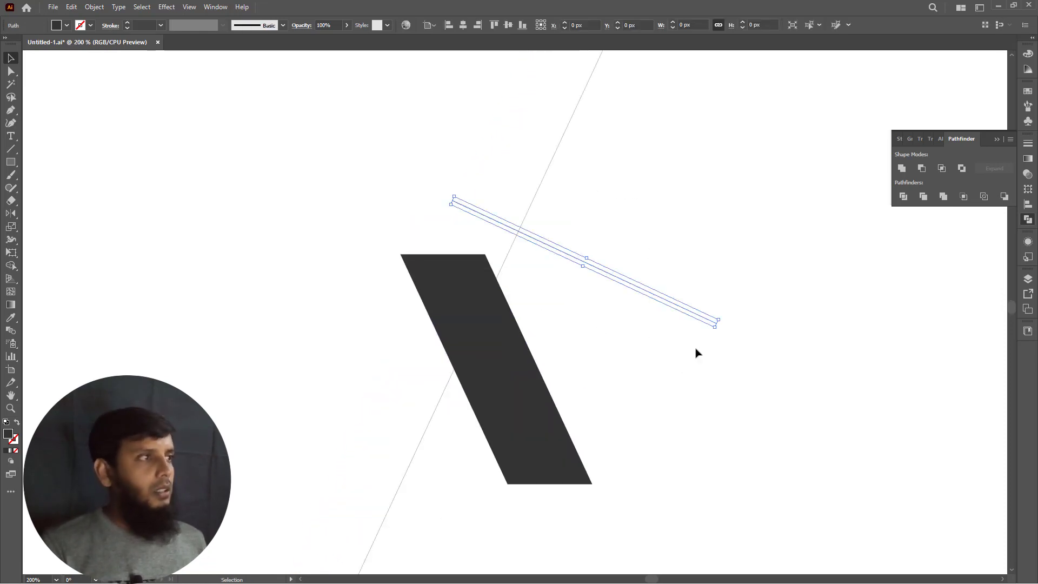
double_click(11, 213)
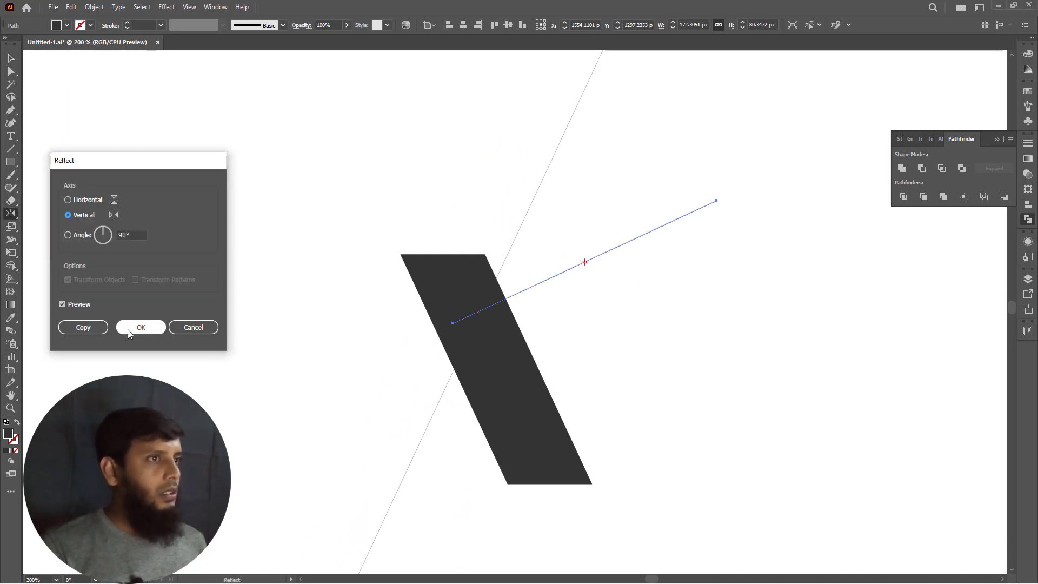
click(140, 327)
click(11, 58)
- Align the shallow line to the parallelogram's left edge and move it up so its lower end meets the upper-left corner
drag(341, 212, 452, 324)
click(439, 296)
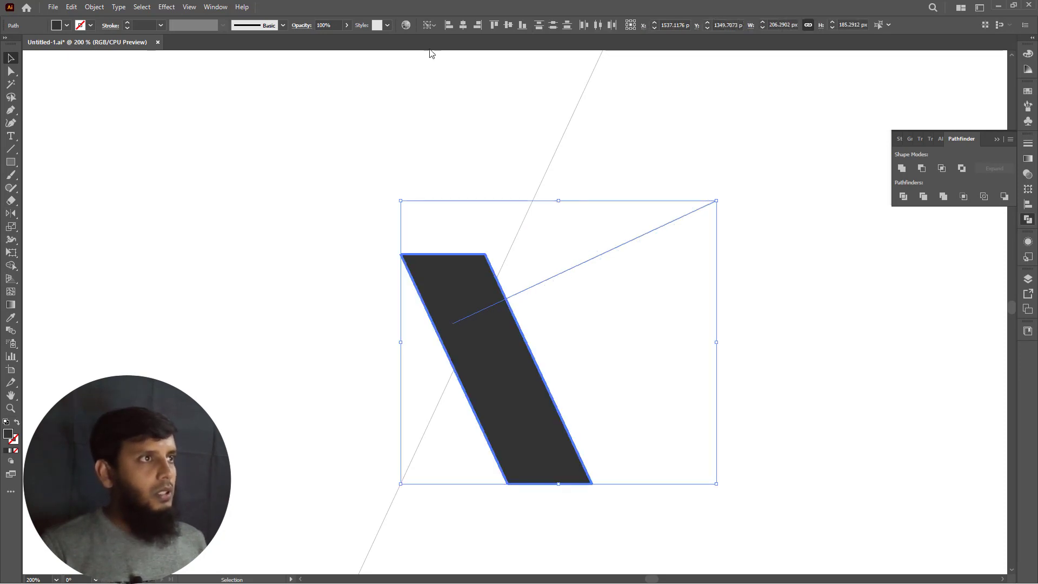
click(449, 26)
click(347, 287)
drag(609, 208, 631, 255)
drag(567, 248, 555, 182)
click(375, 227)
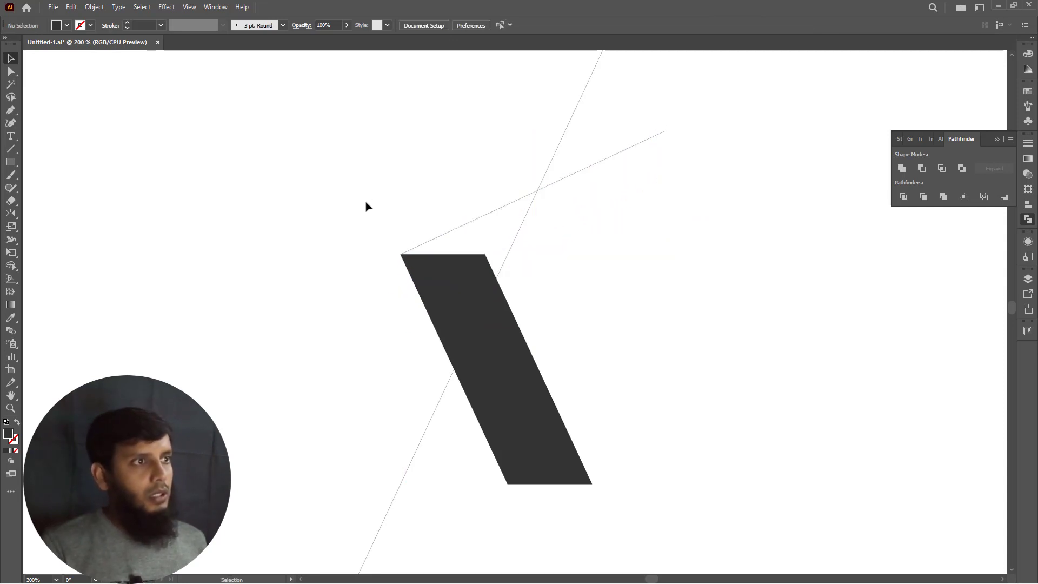
- Merge the parallelogram with the area enclosed by the two lines above it using the Shape Builder tool
drag(365, 192, 563, 348)
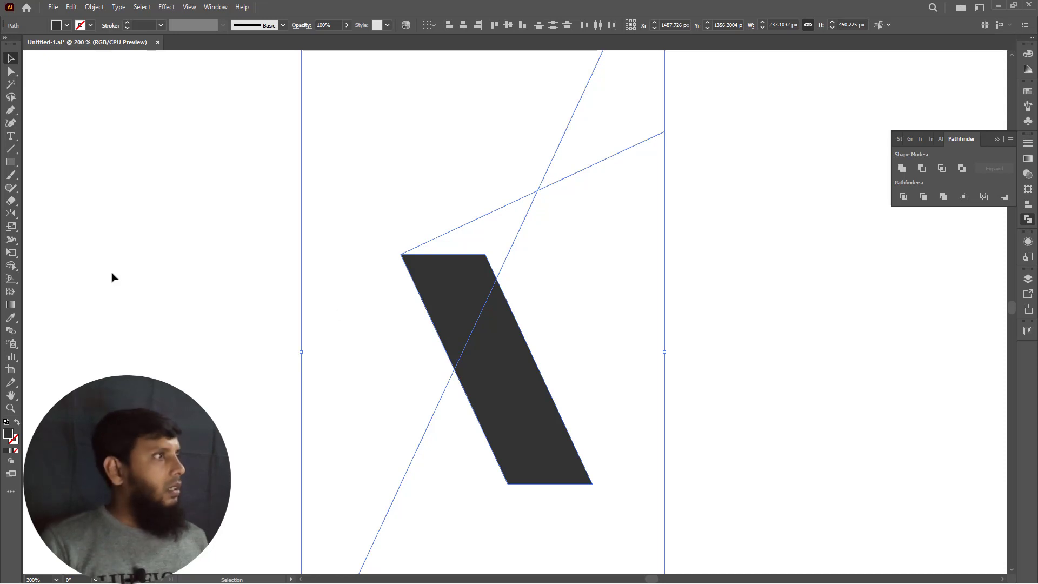
click(10, 265)
mouse_move(476, 380)
mouse_down()
mouse_move(471, 284)
mouse_move(382, 243)
mouse_up()
click(11, 58)
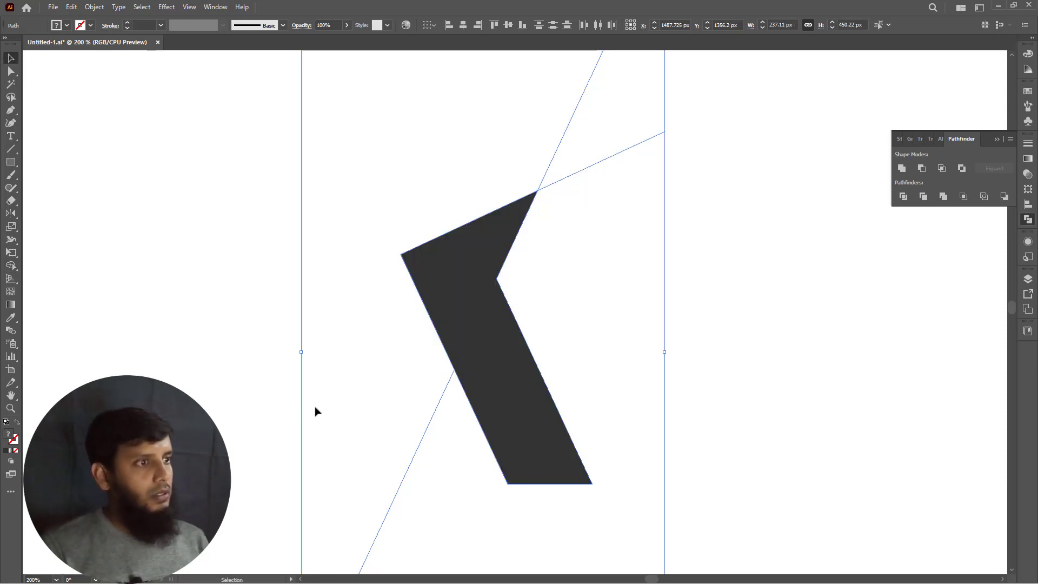
- Delete the leftover line segments below and above the merged shape
drag(315, 407, 417, 476)
key(Delete)
drag(507, 134, 669, 188)
key(Delete)
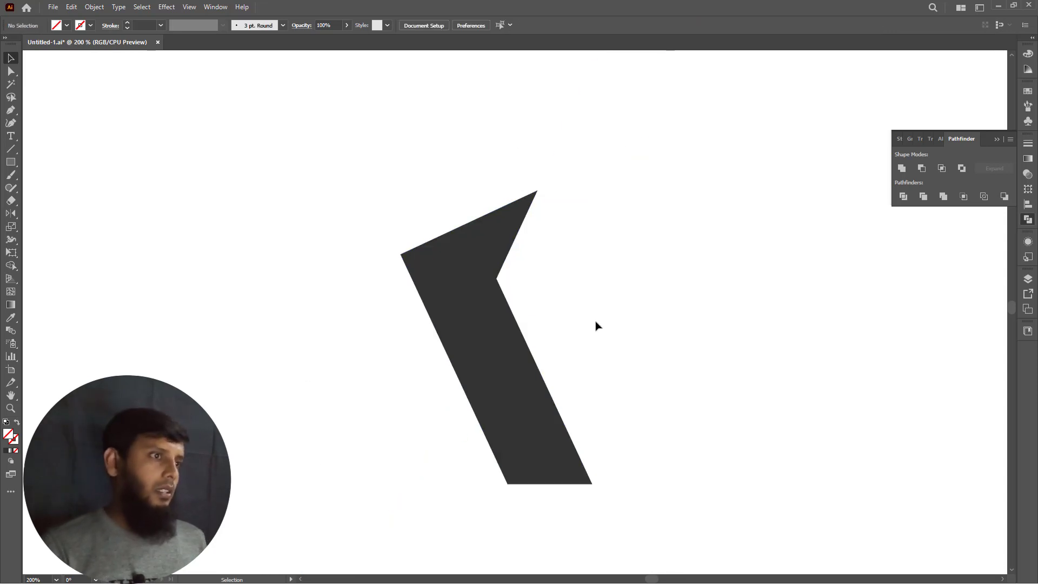
- Create a copy of the merged shape reflected across the vertical axis
click(495, 417)
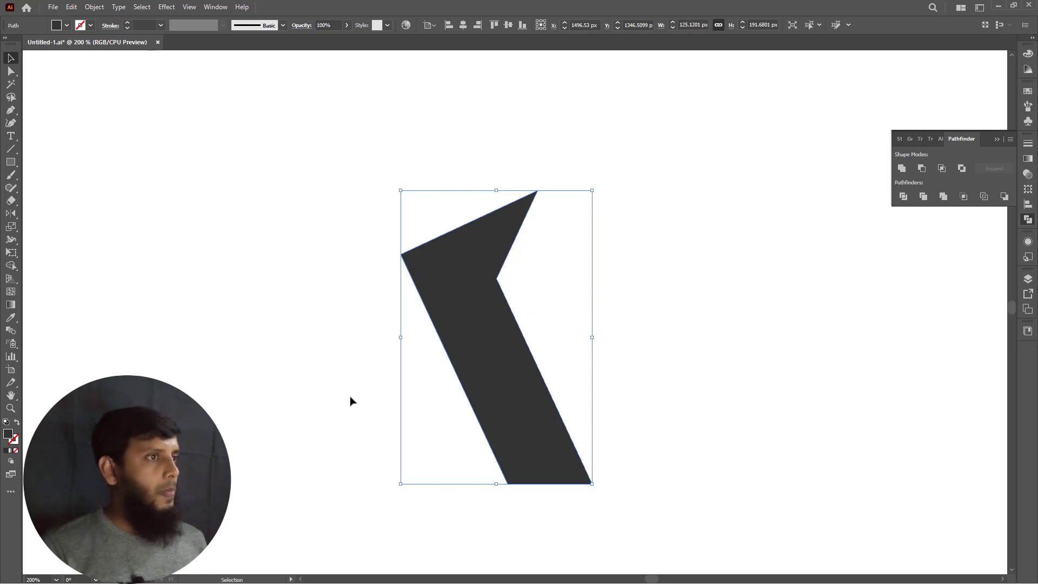
click(277, 375)
drag(326, 210, 440, 295)
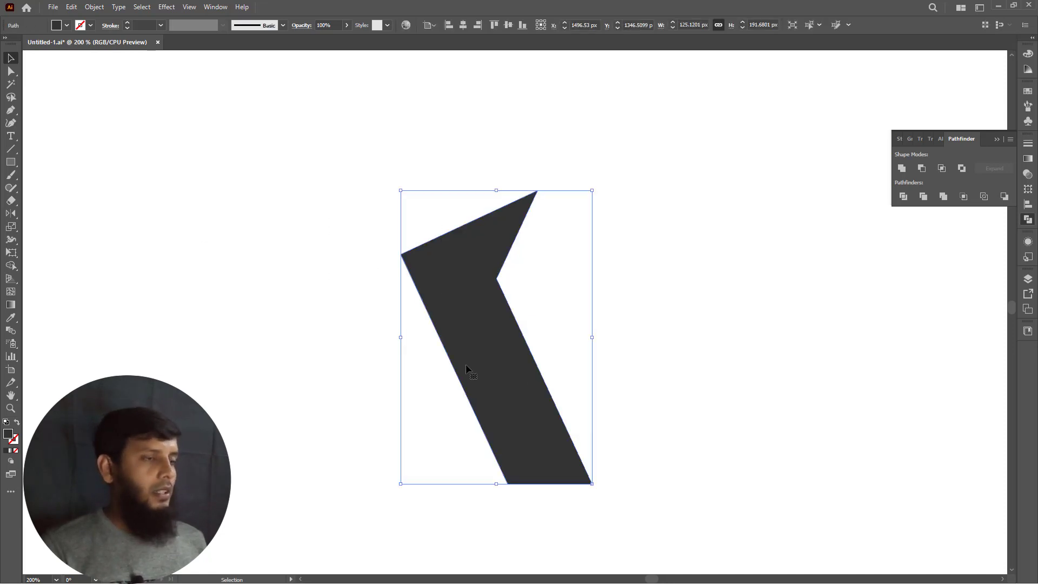
double_click(11, 213)
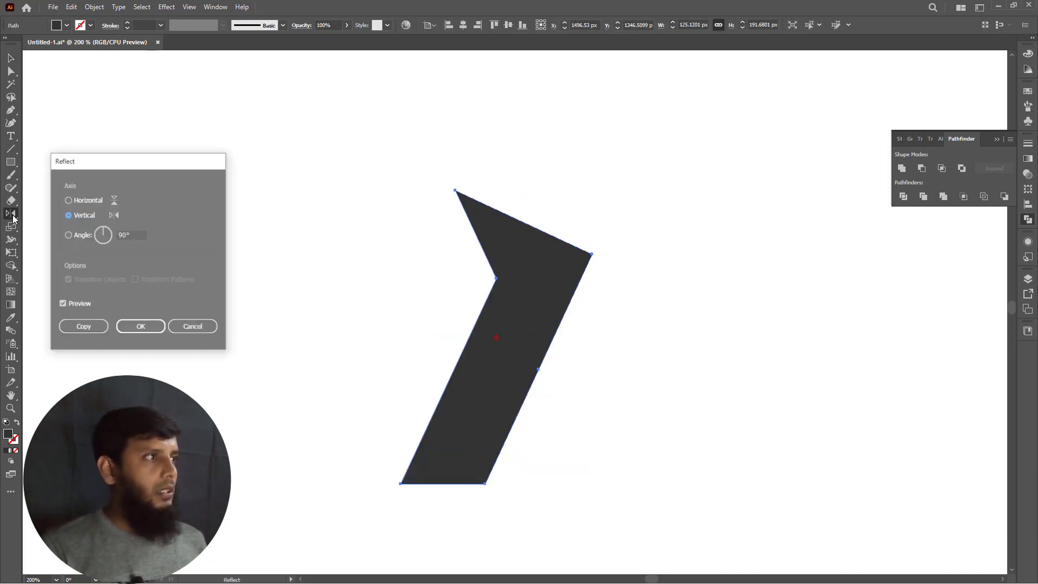
click(84, 327)
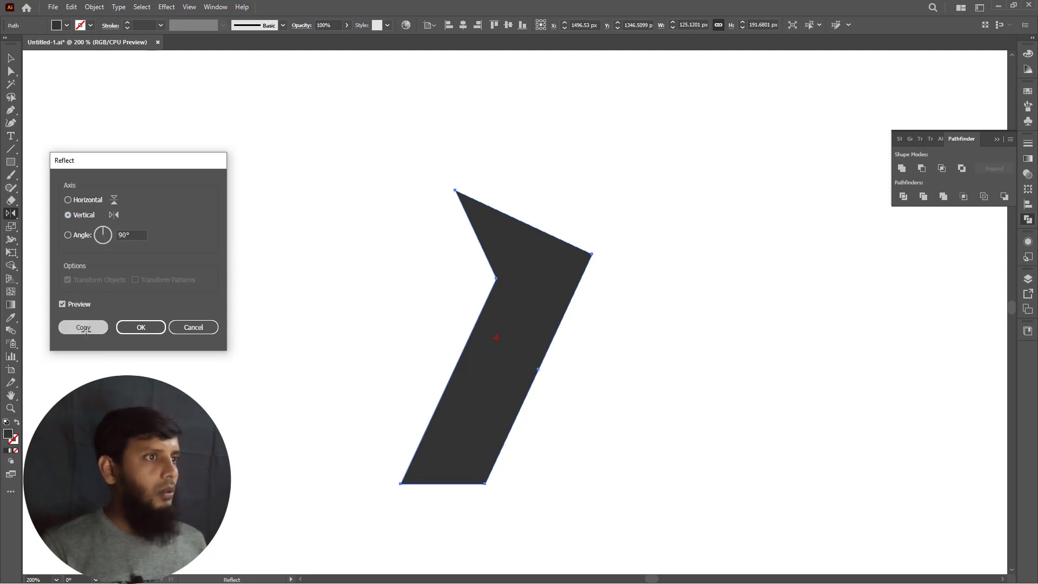
- Move the mirrored copy horizontally to the left until the two shapes touch at their inner corners, and deselect
click(9, 59)
drag(432, 450, 250, 450)
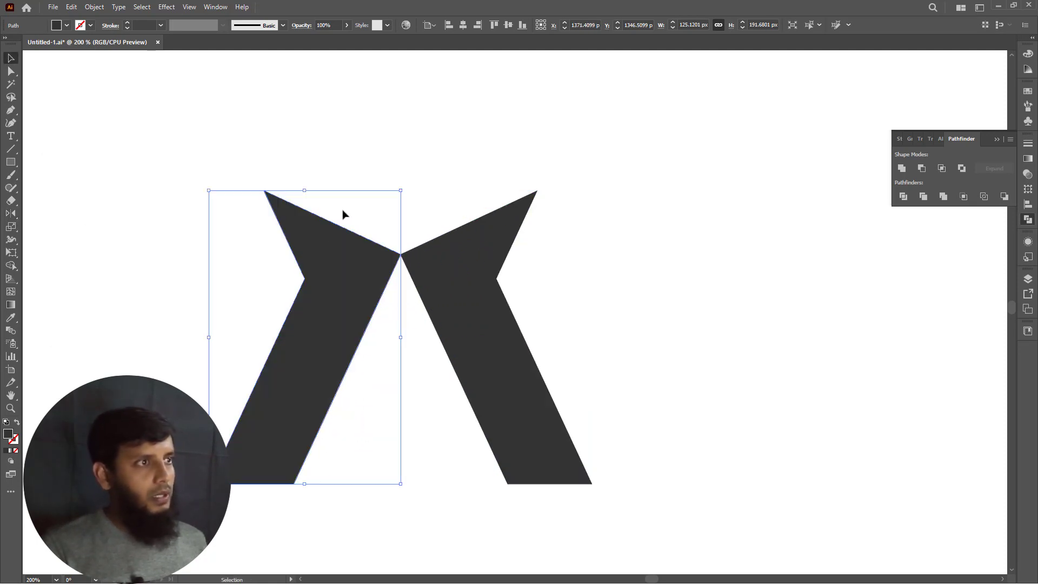
drag(343, 213, 471, 297)
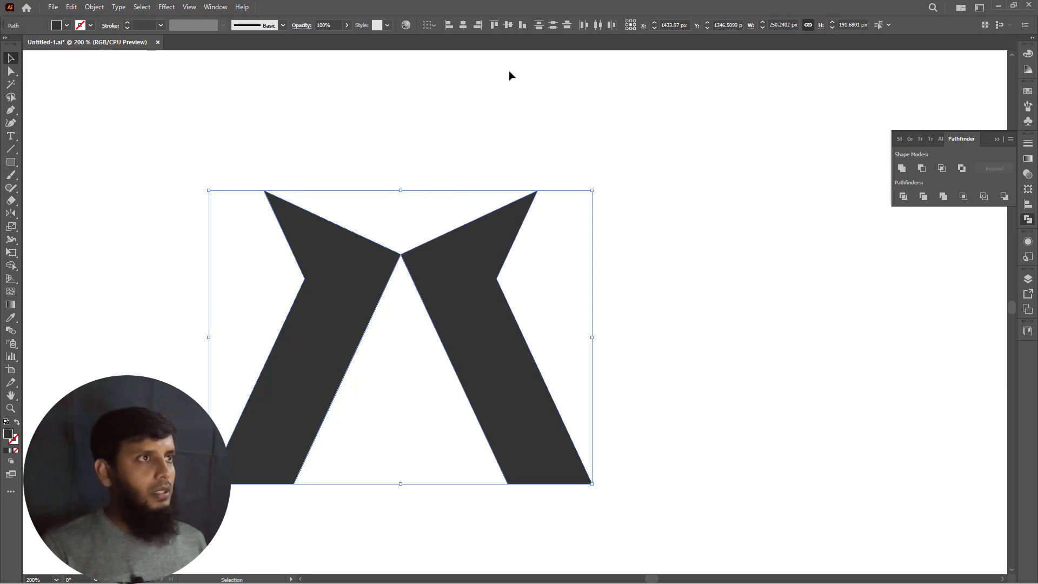
click(678, 253)
- Draw a circle about 54 px in diameter between the lower legs of the mark
drag(11, 162, 54, 190)
key(l)
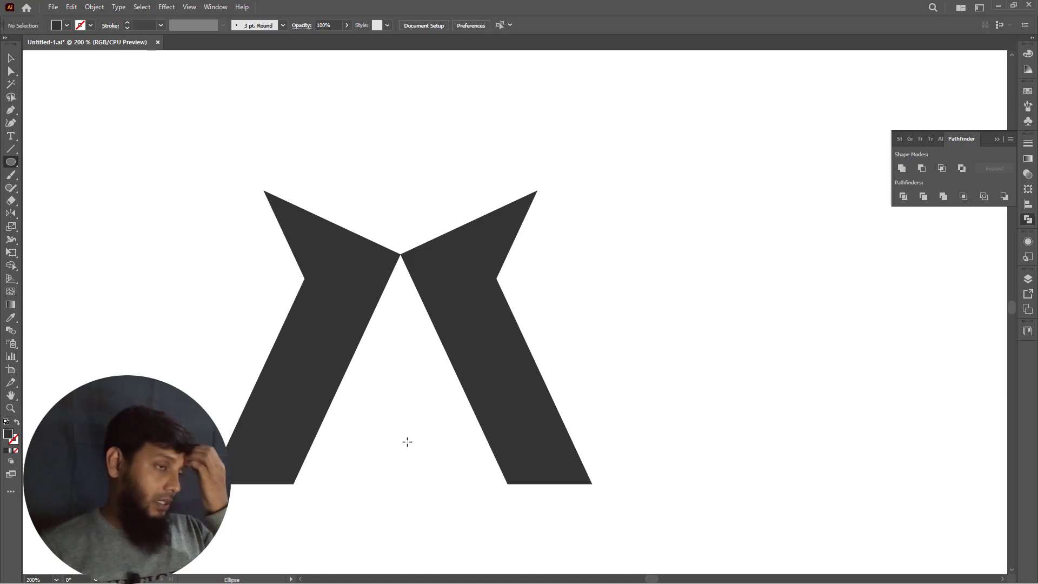
drag(390, 411, 448, 495)
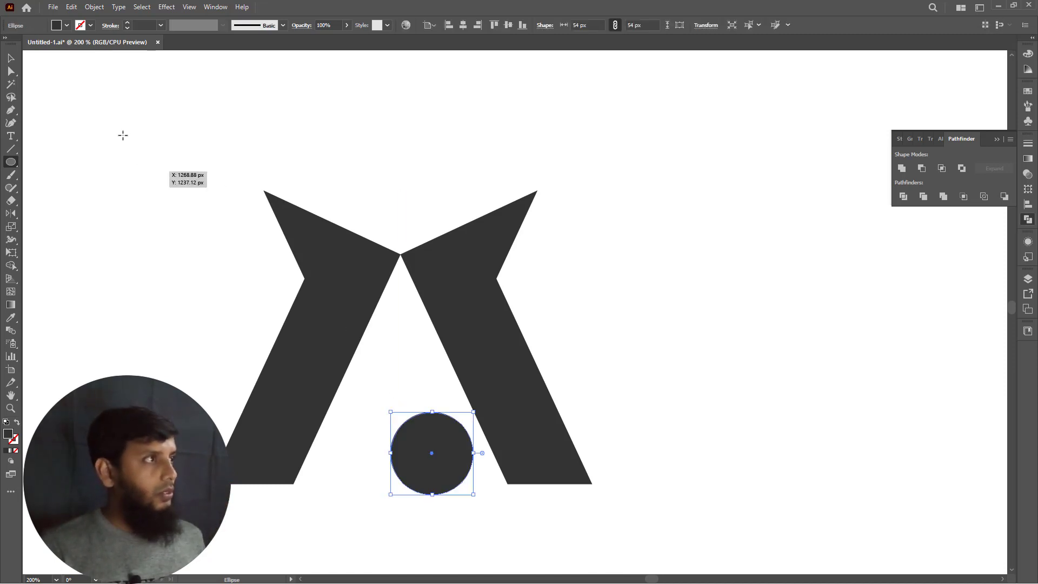
- Group the two mirrored shapes and set the group's height to 150 px with proportions linked
click(11, 58)
drag(331, 194, 465, 306)
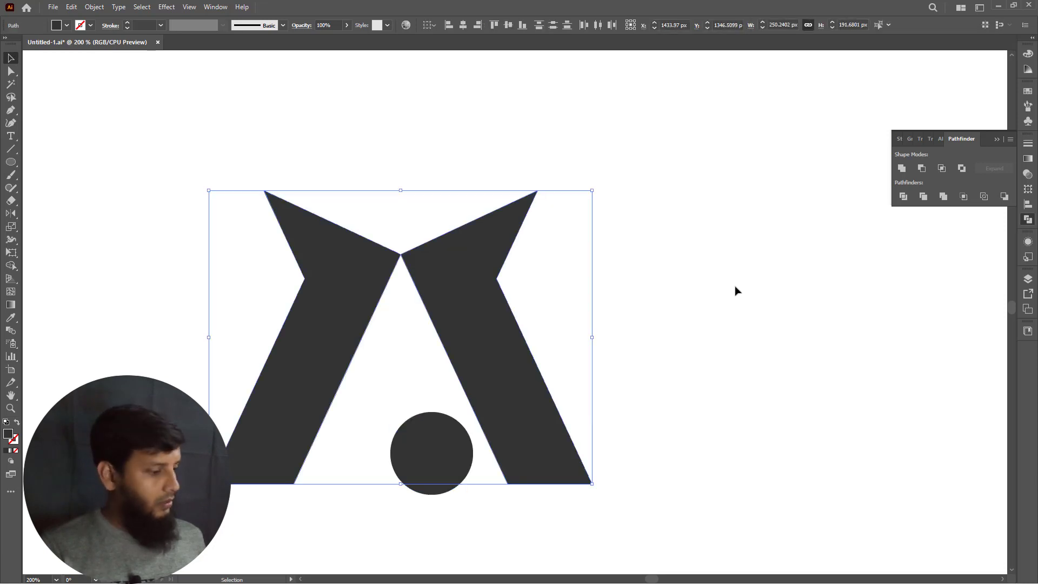
key(ctrl+g)
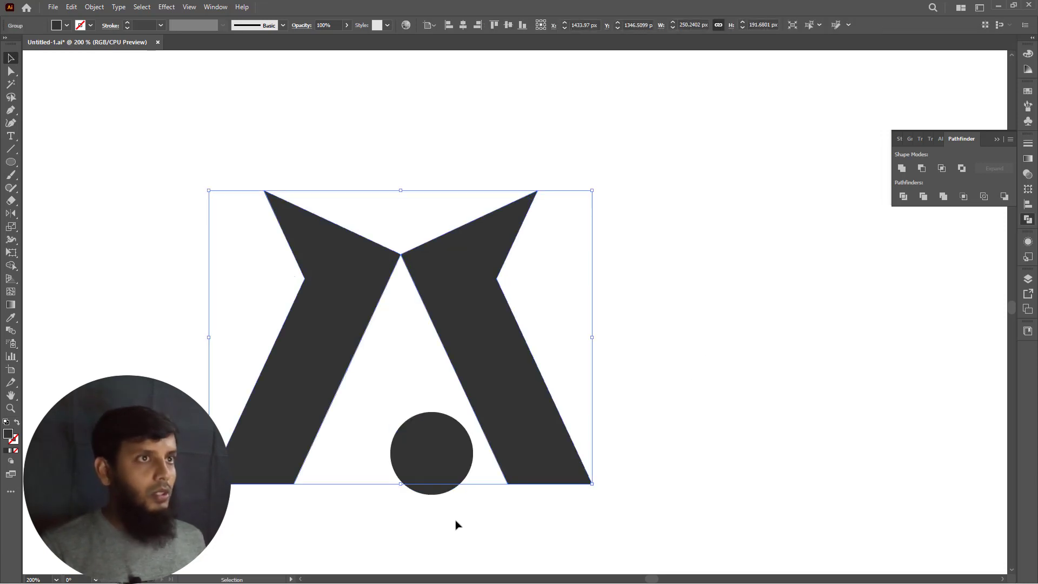
click(760, 25)
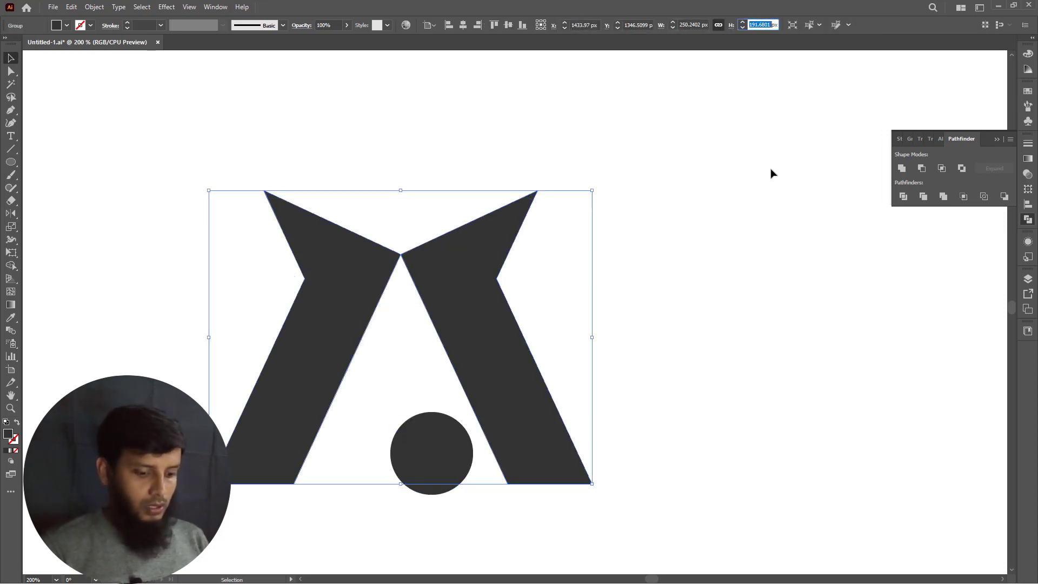
text(150)
key(Return)
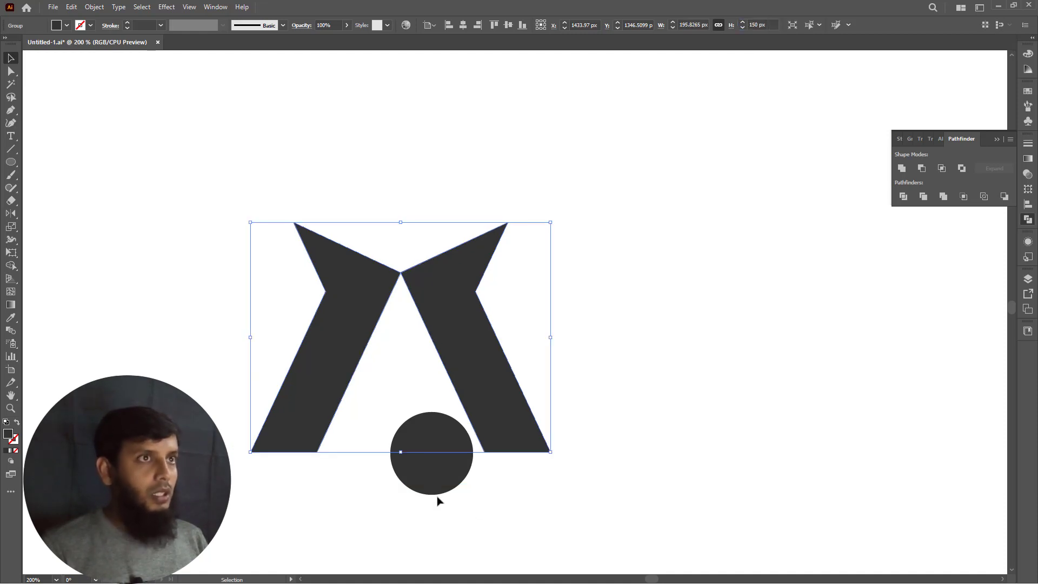
- Center the circle between the two legs at their base and set its width and height to 45 px
drag(459, 474, 429, 432)
click(580, 25)
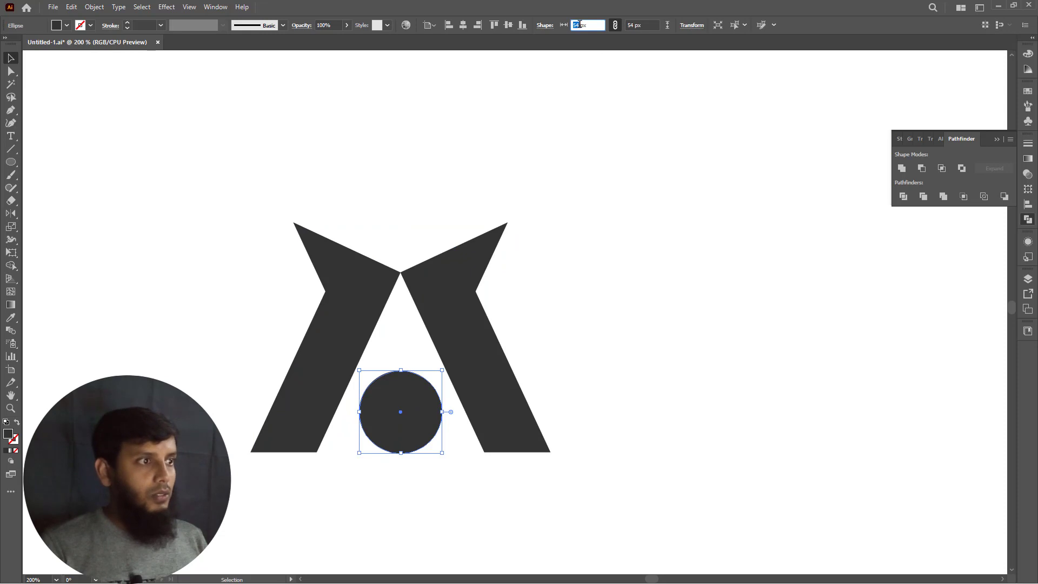
text(45)
key(Return)
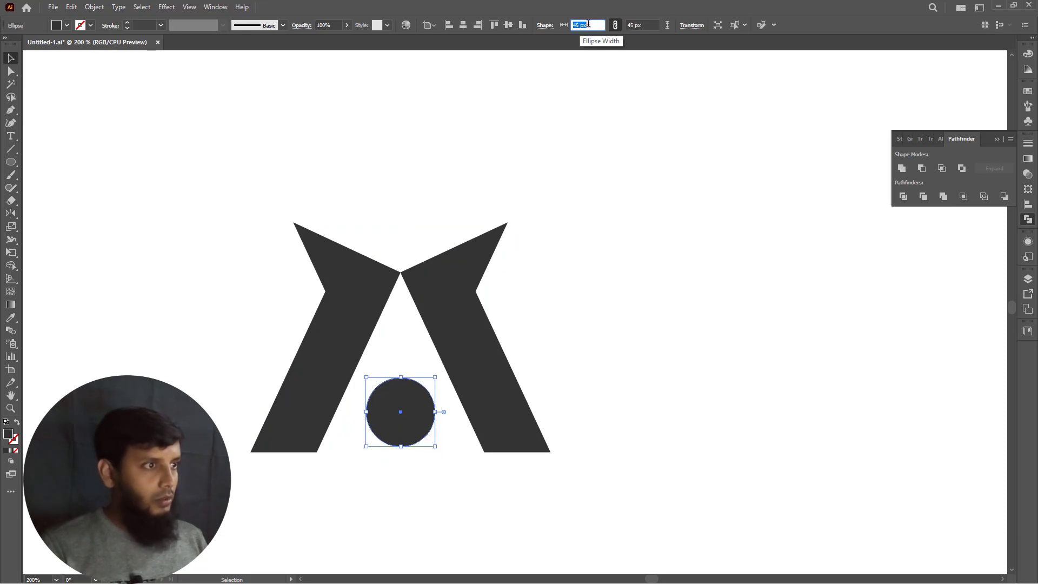
- Try a 40 px size for the circle and return its width and height to 45 px
text(40)
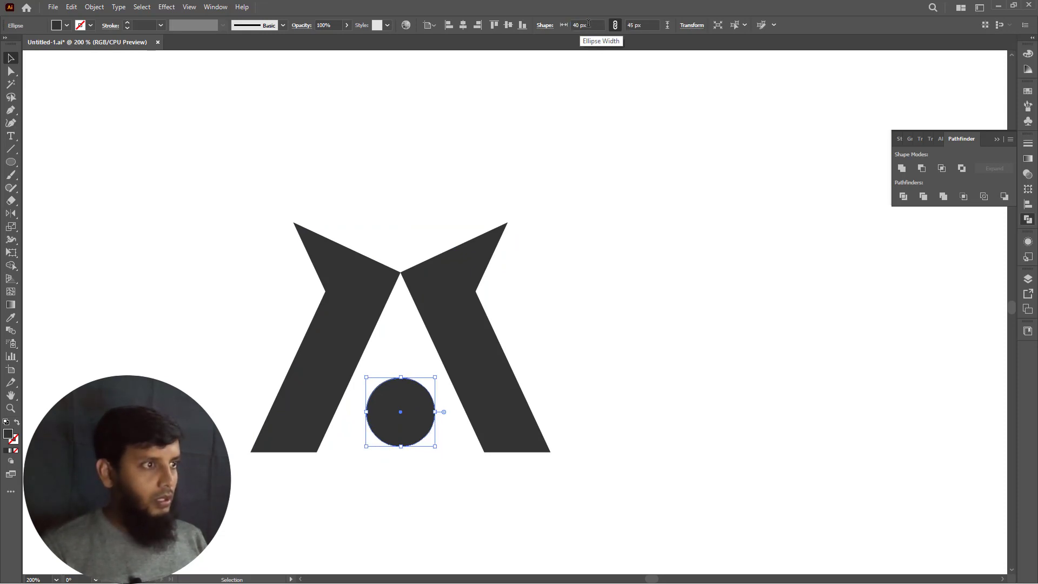
key(Return)
click(587, 339)
drag(380, 484, 416, 424)
text(1)
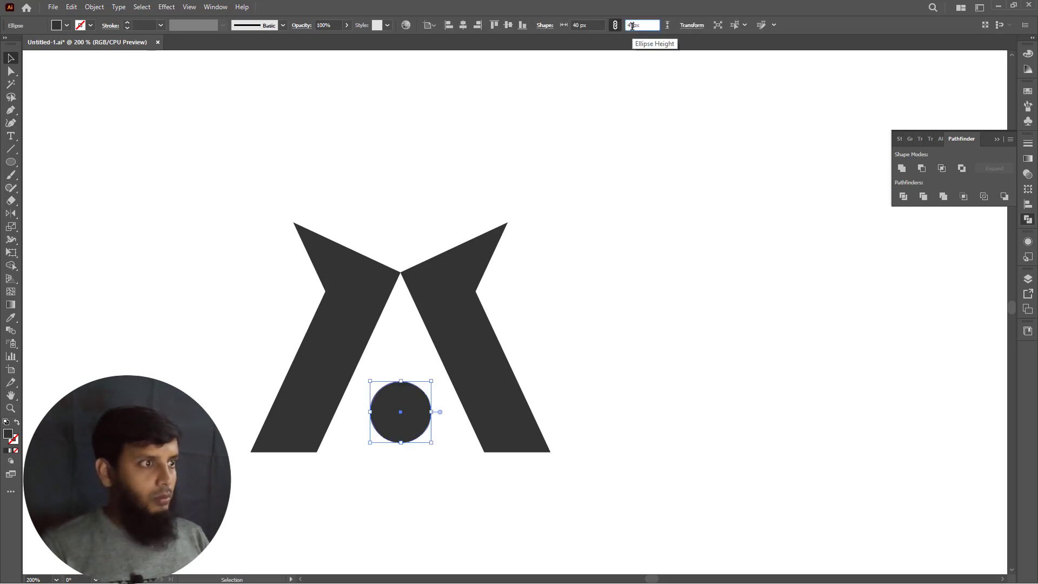
key(Return)
- Align the circle's bottom edge with the base of the two legs, and deselect everything
drag(595, 322, 278, 475)
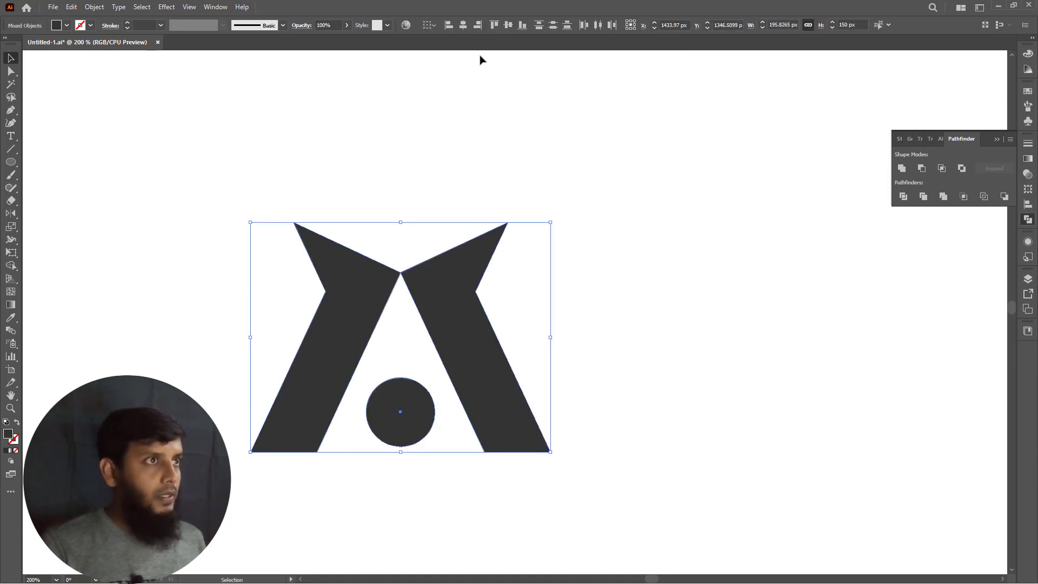
click(522, 33)
click(658, 312)
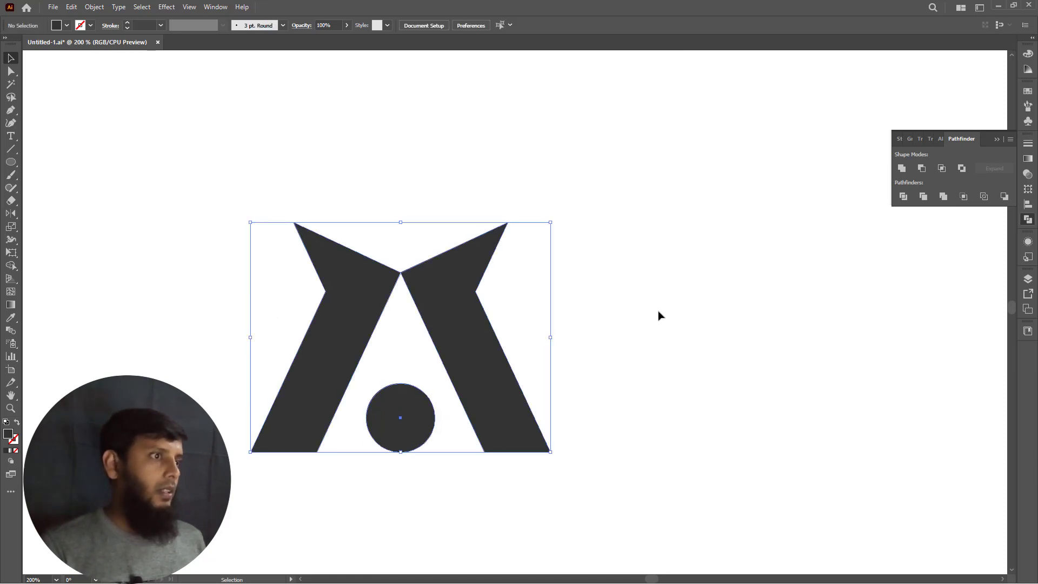
- Compare the reference logo's mark, wordmark and colors with the redrawn mark
scroll(682, 308, down, 4)
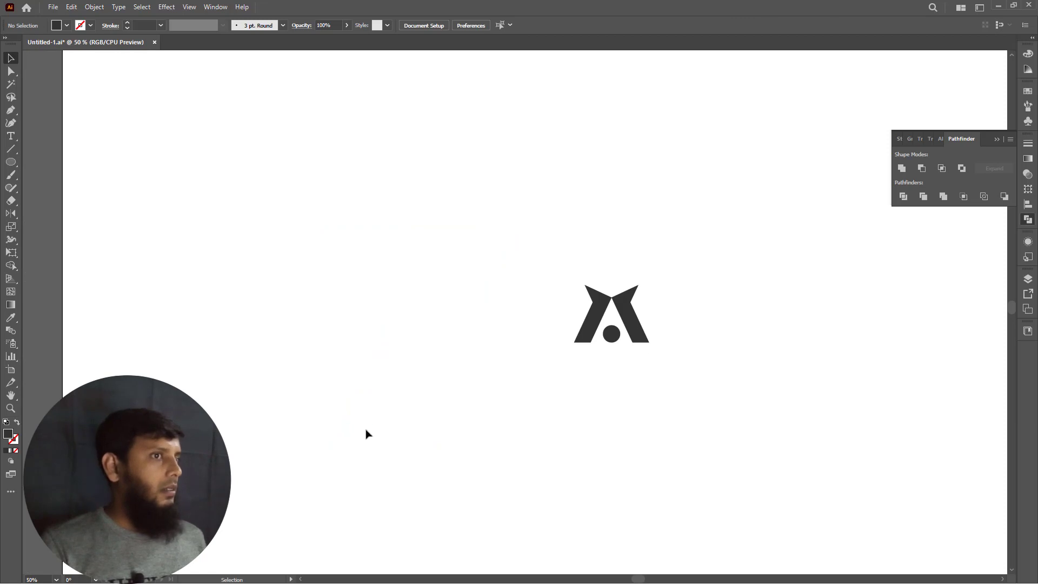
mouse_move(358, 403)
mouse_down()
mouse_move(595, 371)
mouse_move(660, 350)
mouse_up()
drag(449, 354, 696, 212)
scroll(275, 432, down, 1)
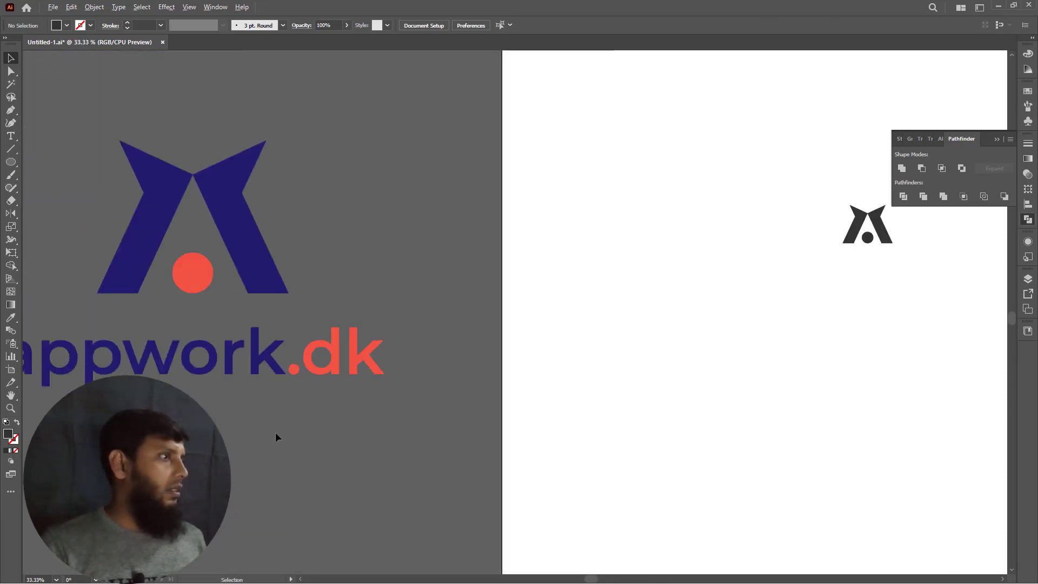
scroll(275, 432, down, 1)
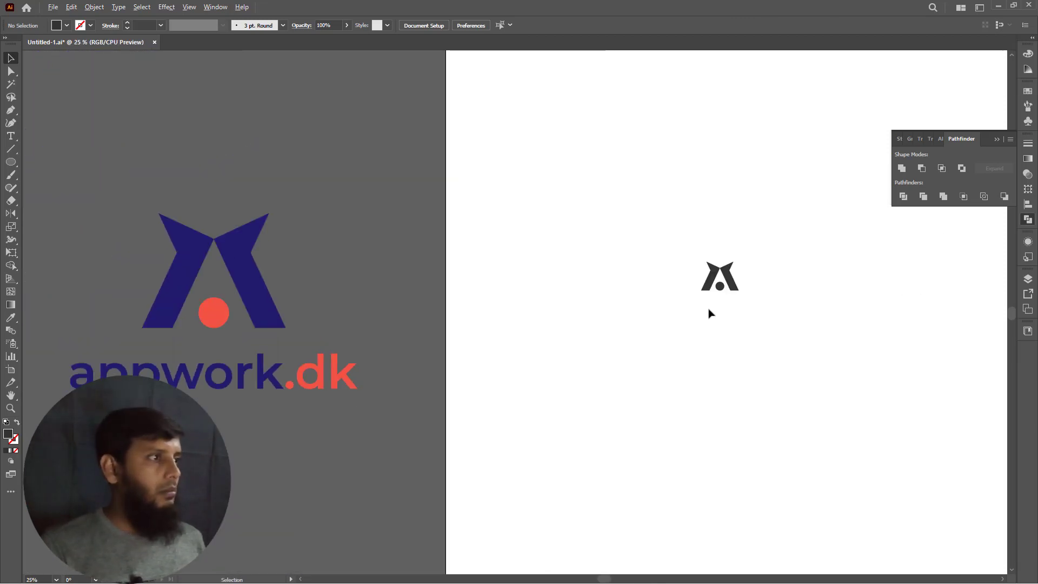
scroll(753, 292, up, 4)
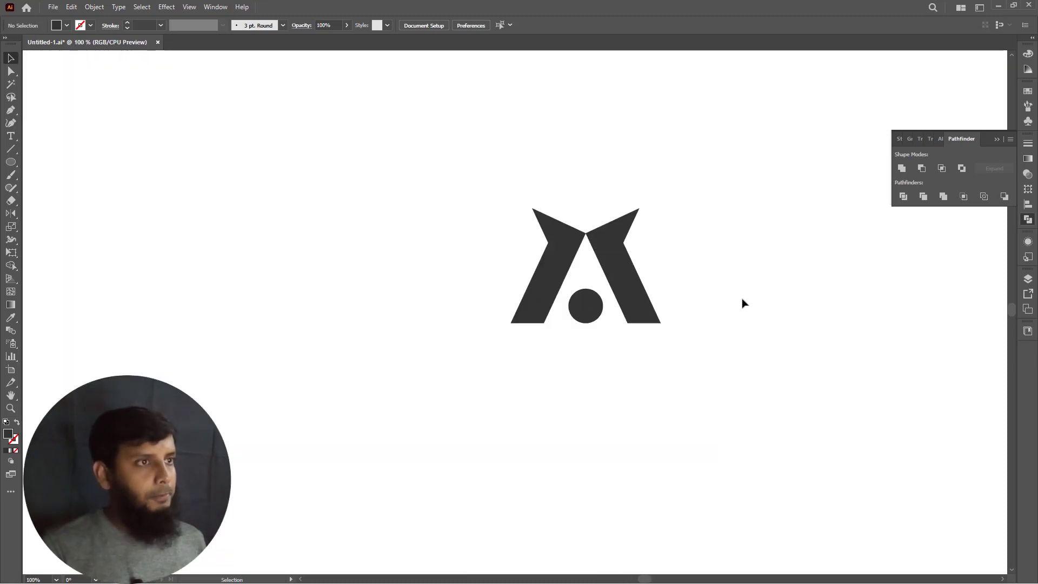
drag(720, 338, 632, 375)
scroll(511, 389, up, 1)
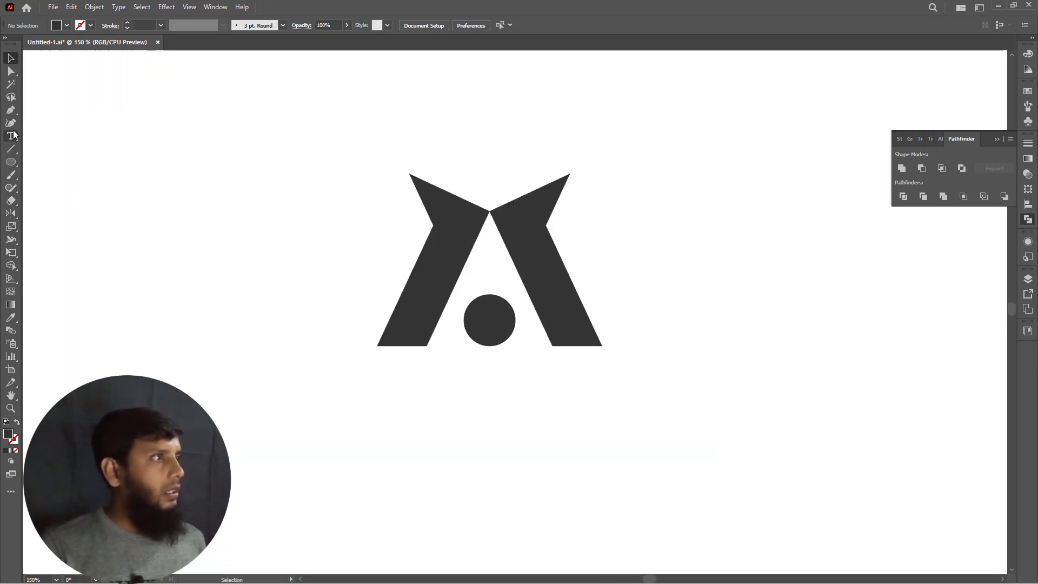
- Add the wordmark text "appwork.dk" below the mark as point text
click(282, 460)
text(appwo)
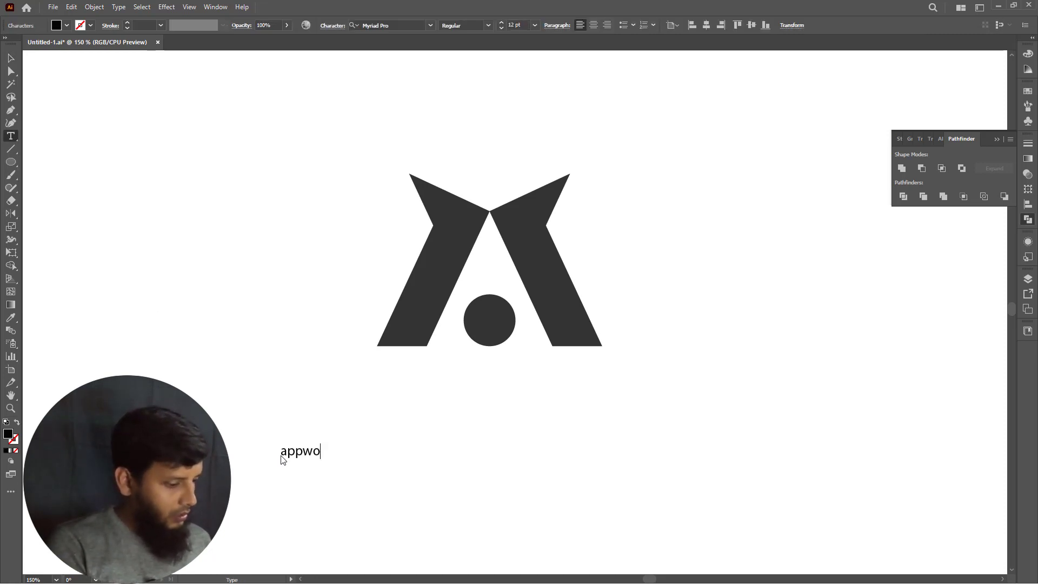
text(rk.dk)
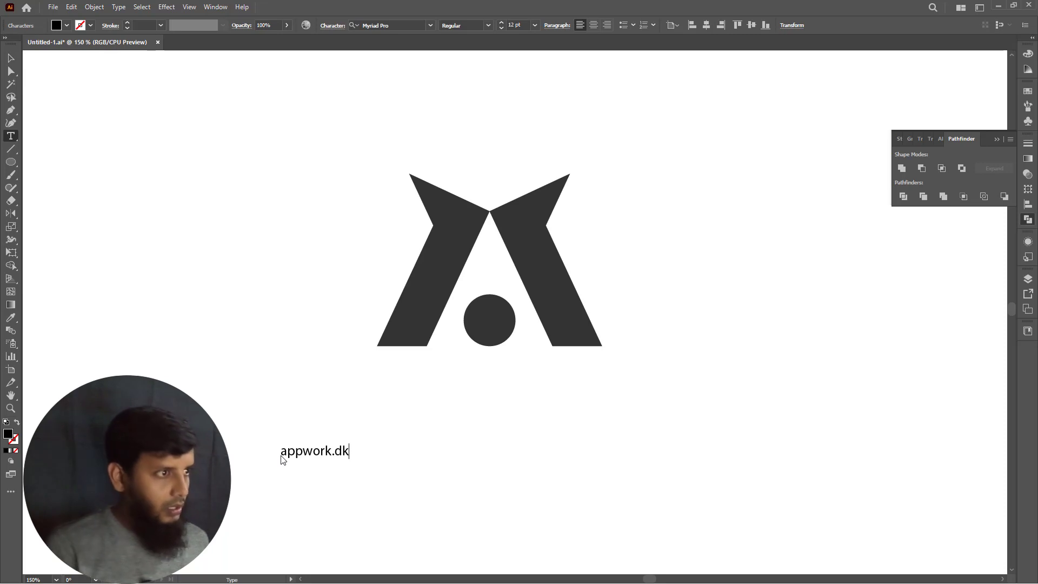
click(13, 57)
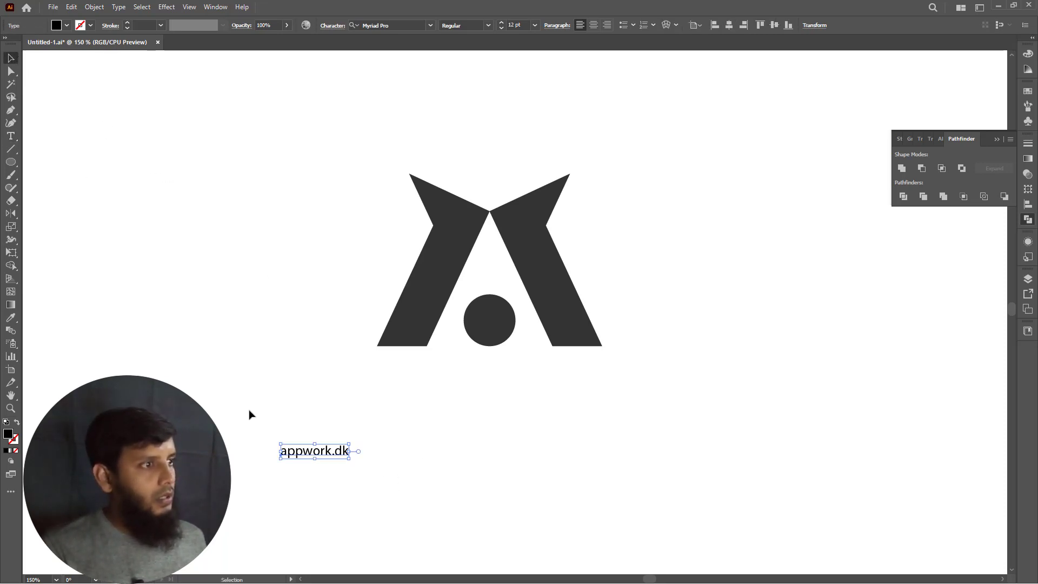
- Enlarge the wordmark to about 53 pt and move it up beneath the mark
drag(350, 452, 584, 460)
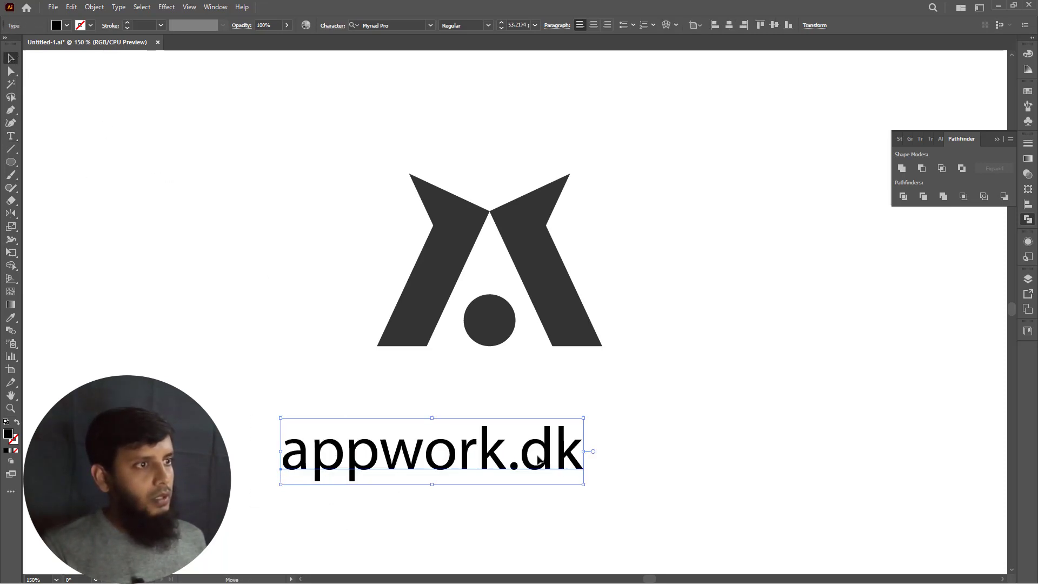
drag(489, 461, 569, 428)
drag(605, 306, 564, 328)
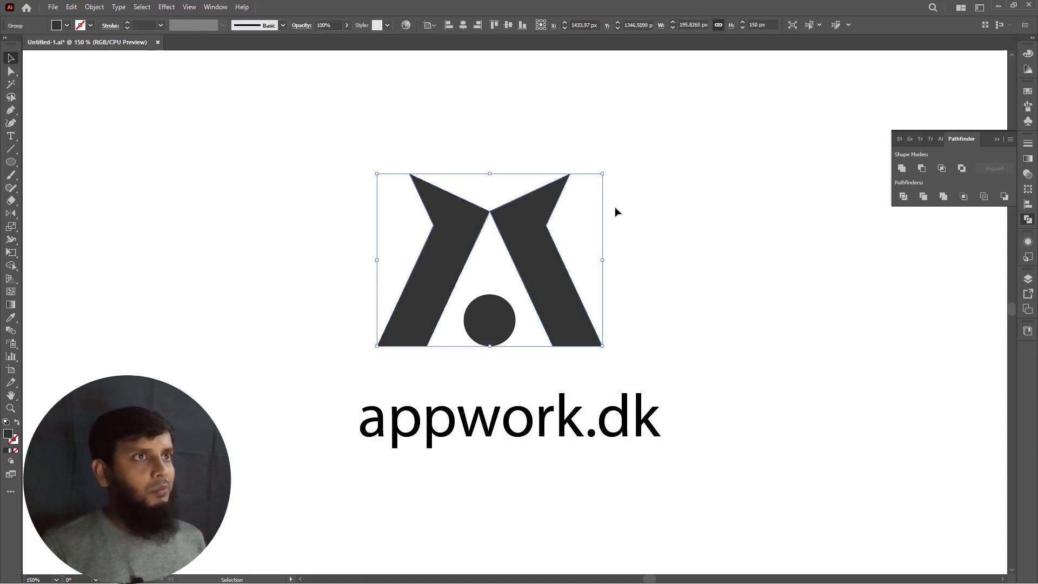
click(610, 109)
- Set the wordmark's font to Montserrat SemiBold and reposition it centered just beneath the mark
click(628, 434)
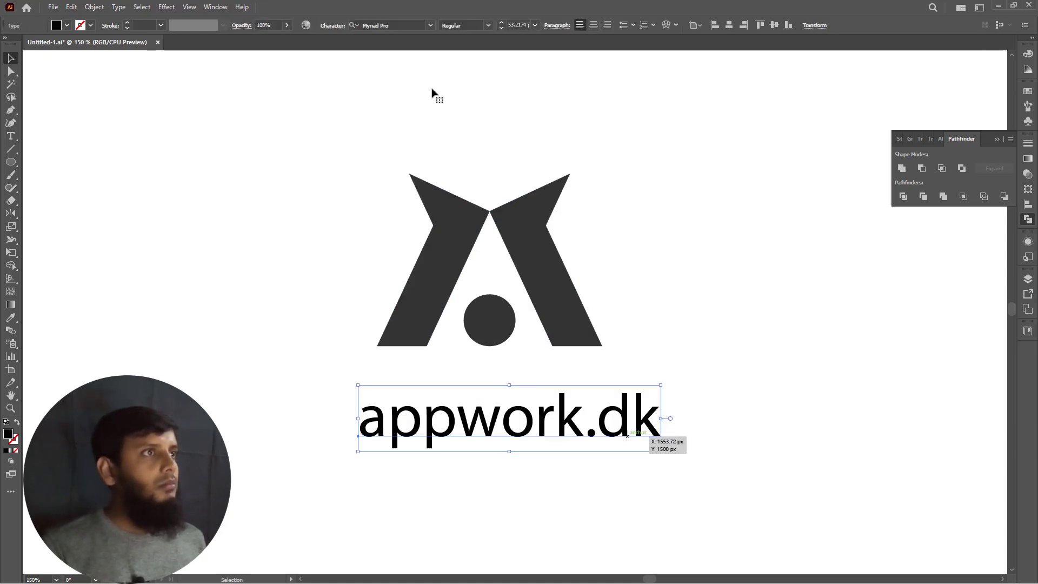
click(385, 25)
text(mo)
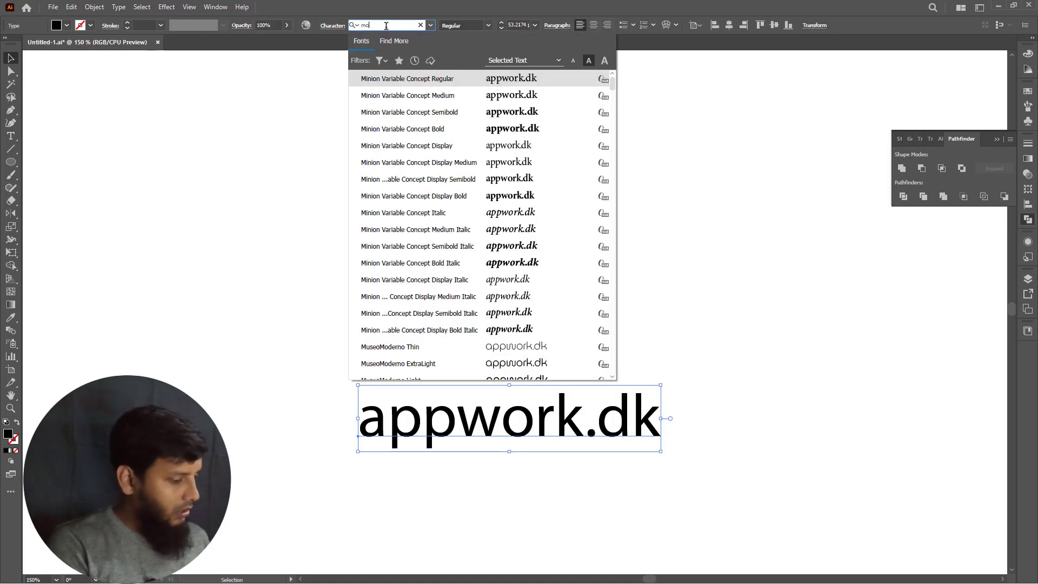
text(nt)
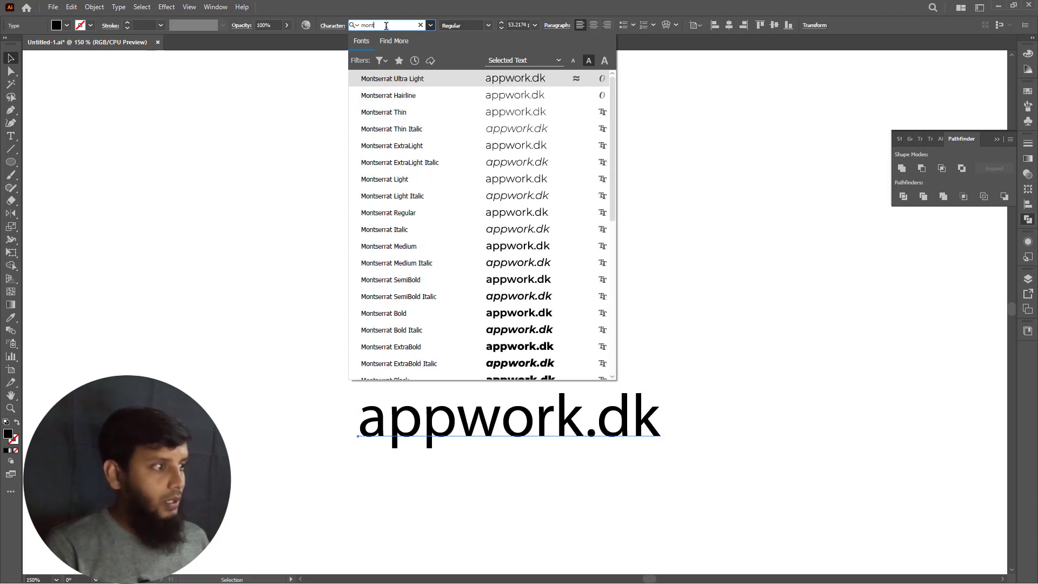
text(s)
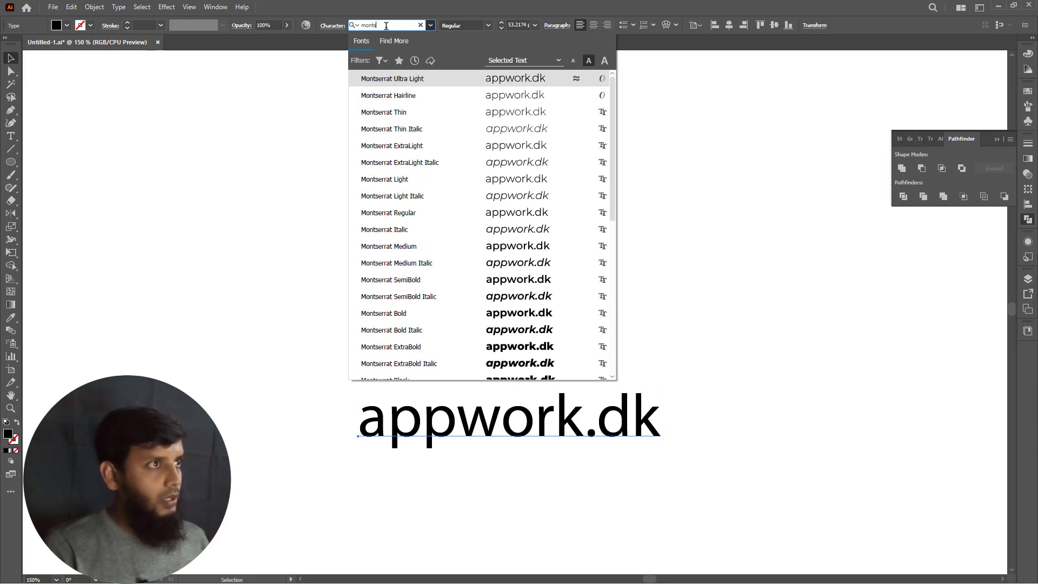
text(e)
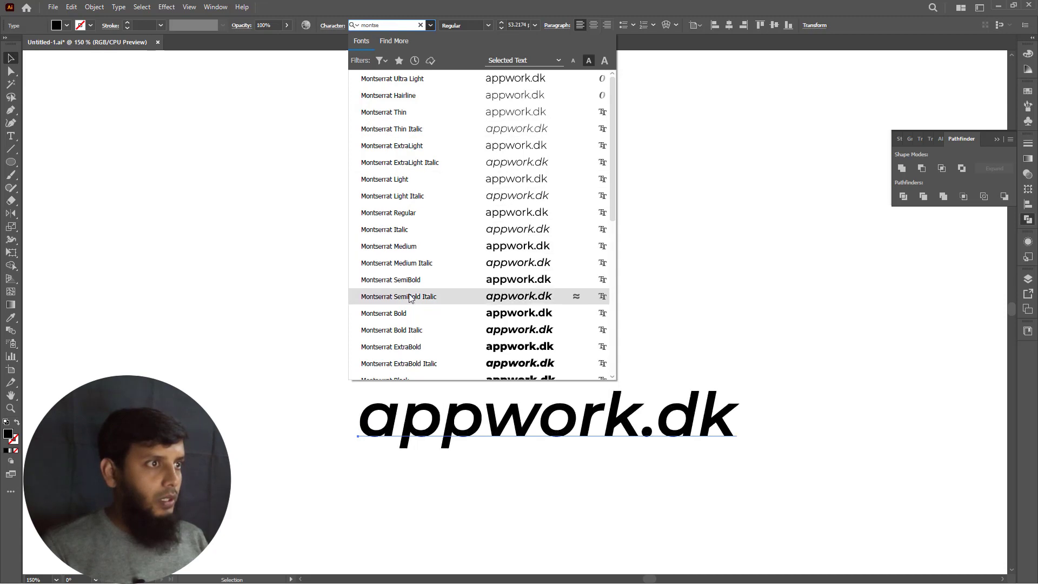
click(397, 279)
click(261, 359)
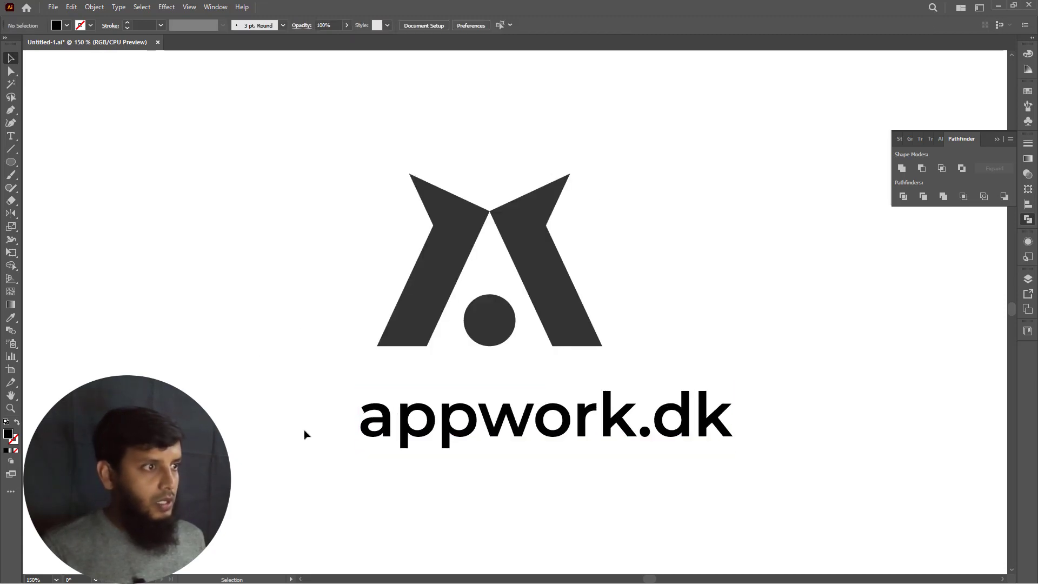
drag(432, 448, 378, 438)
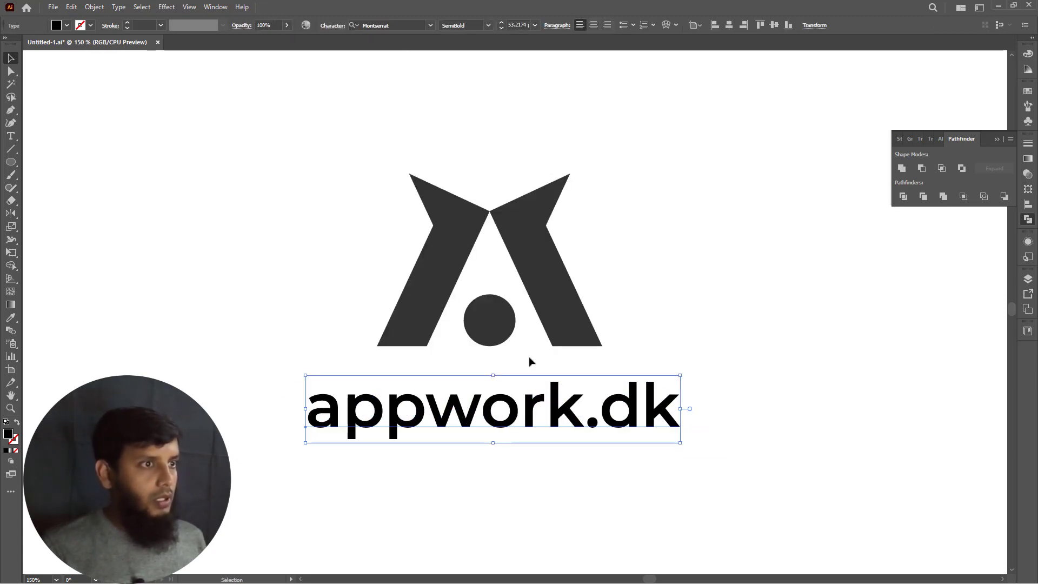
click(780, 290)
- Move the colored reference logo closer to the new logo, partly onto the artboard
scroll(782, 292, down, 4)
drag(444, 373, 503, 367)
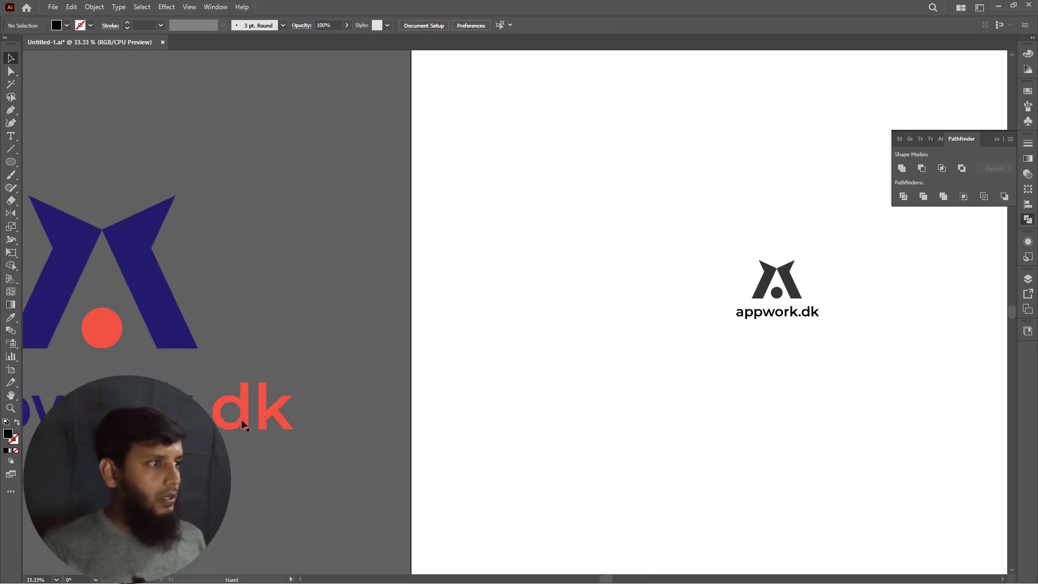
drag(276, 419, 589, 323)
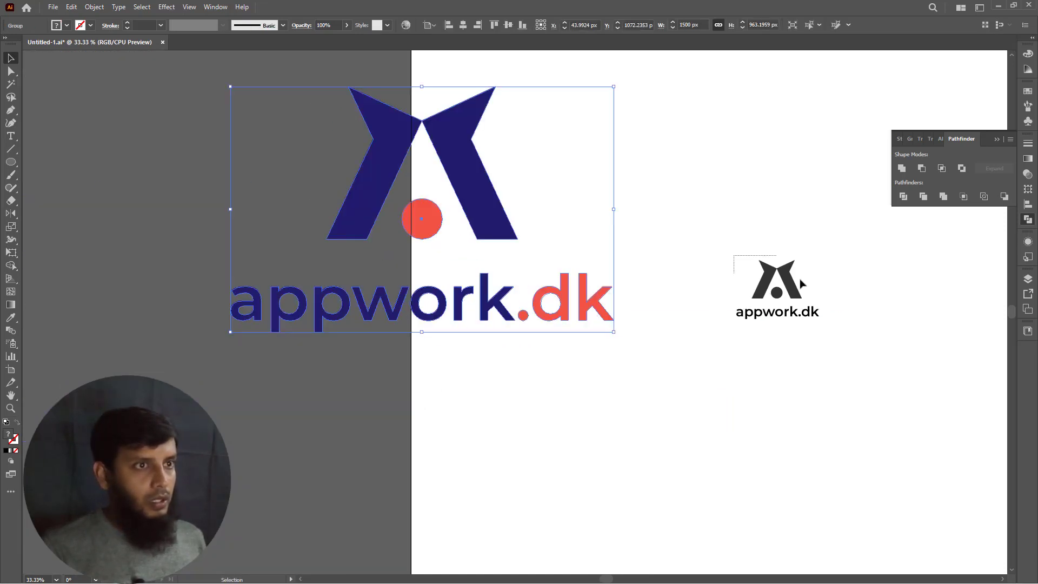
- Apply the reference mark's dark blue fill to the grouped leg shapes with the Eyedropper, and deselect
click(776, 277)
click(10, 317)
click(378, 214)
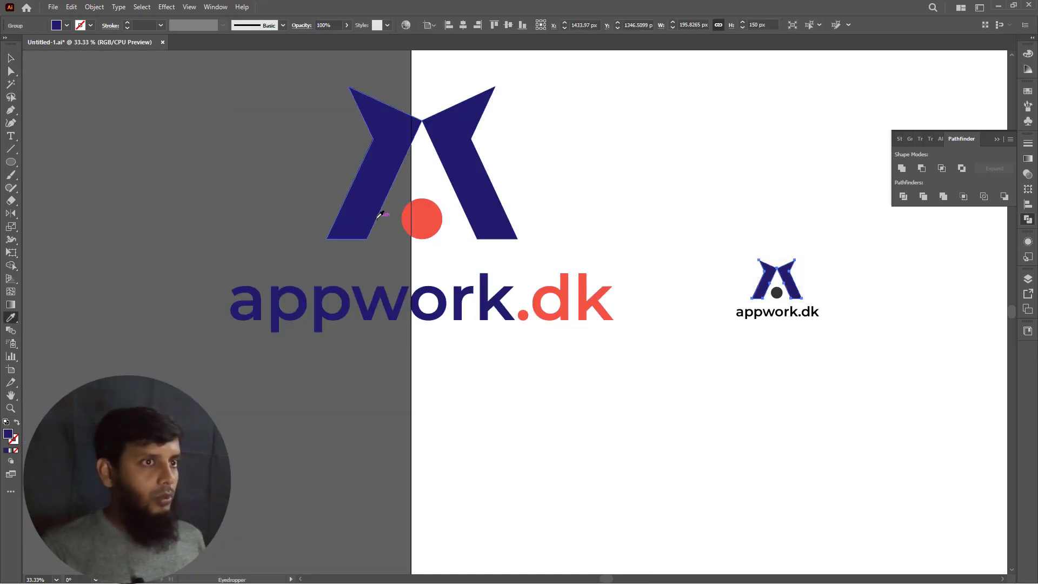
click(13, 58)
click(718, 322)
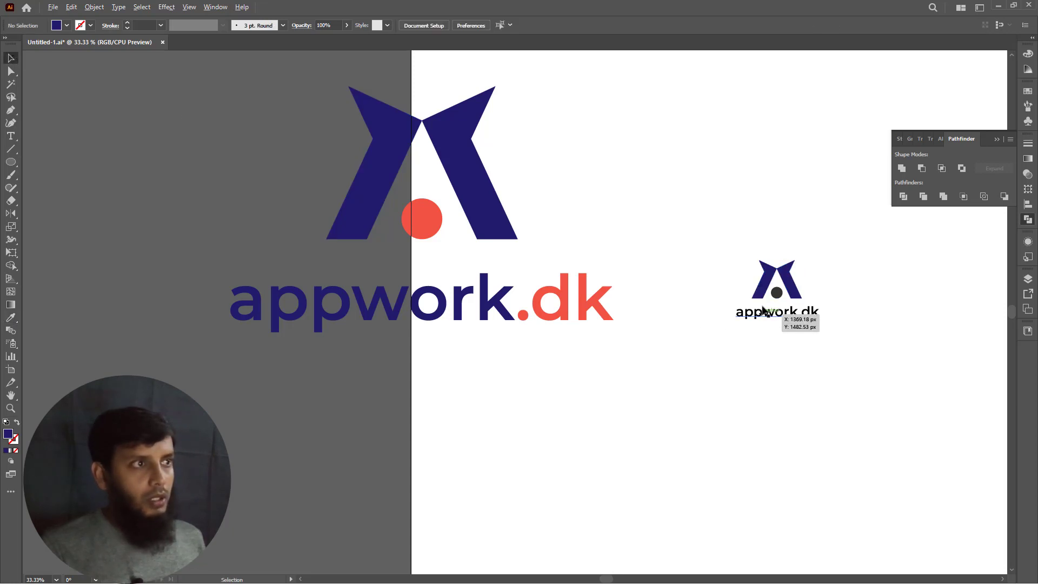
- Fill the circle between the legs with the reference circle's coral red using the Eyedropper, and deselect
scroll(766, 306, up, 2)
click(791, 283)
click(10, 317)
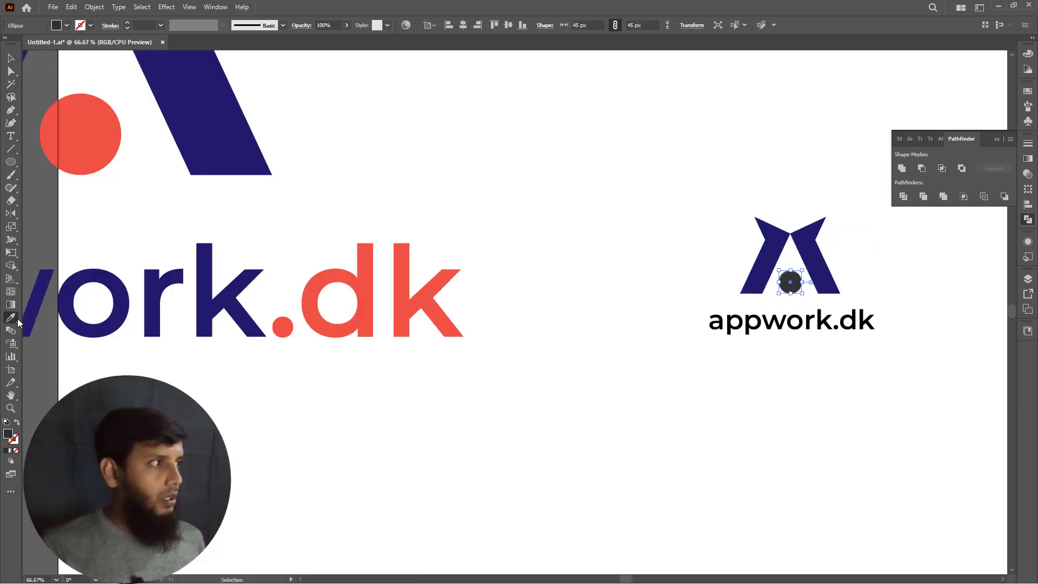
click(69, 123)
click(10, 58)
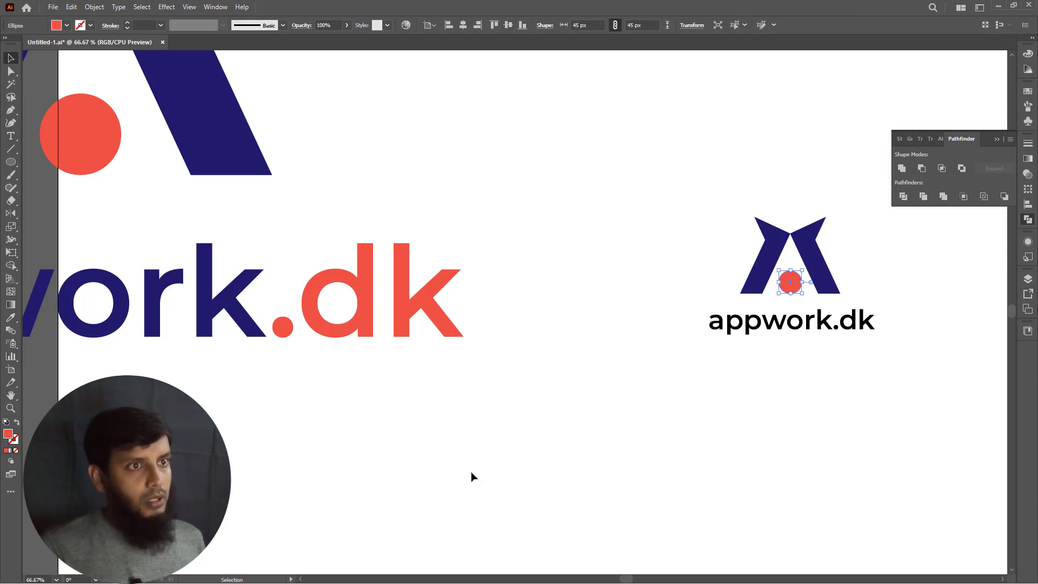
click(647, 443)
- Color the whole wordmark with the dark blue sampled from the reference wordmark
click(708, 319)
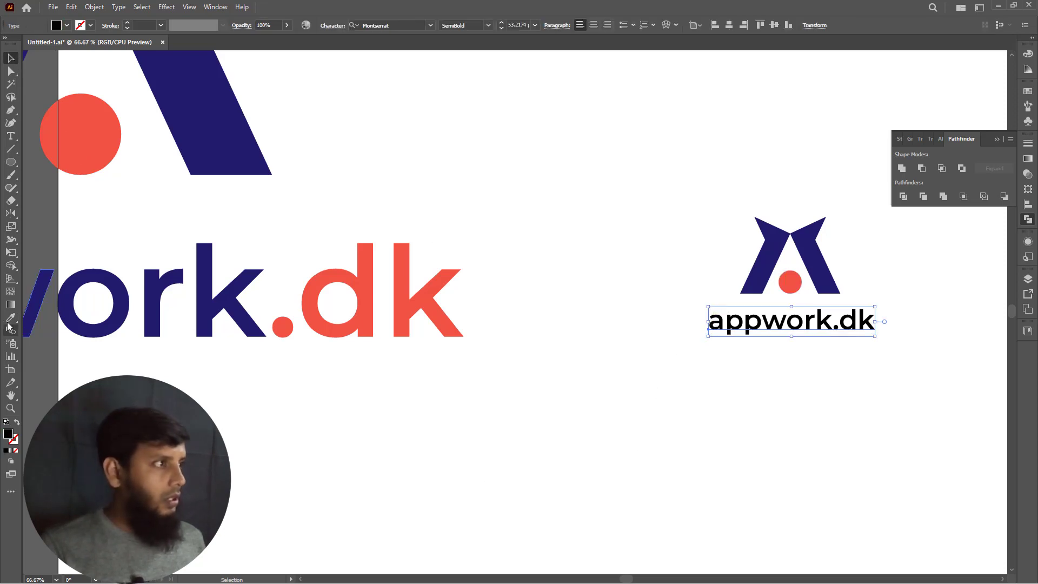
click(10, 317)
click(66, 311)
- Recolor only the ".dk" characters of the wordmark with the reference's coral red, and deselect the text
click(11, 136)
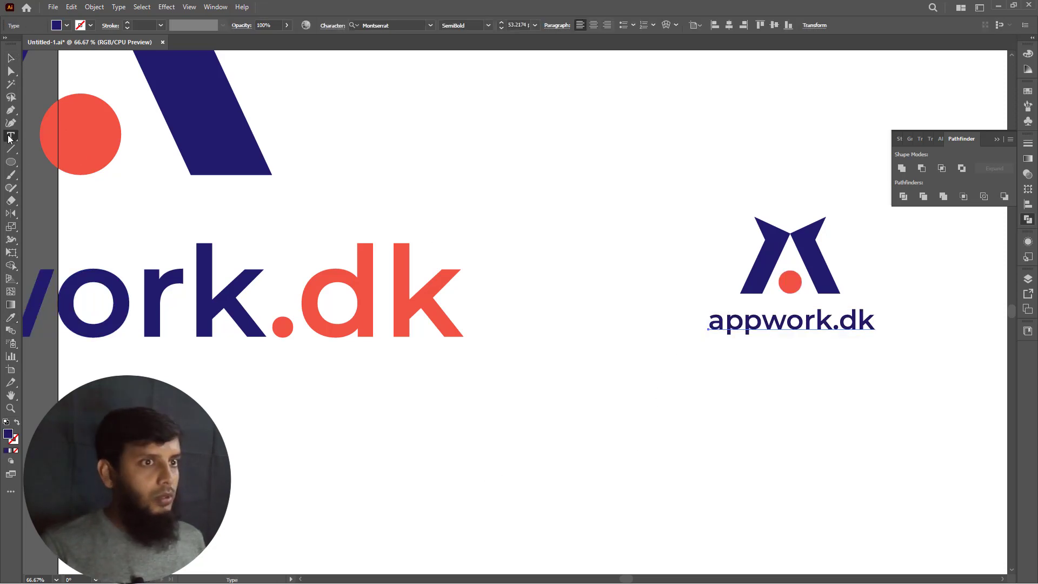
drag(834, 324, 886, 332)
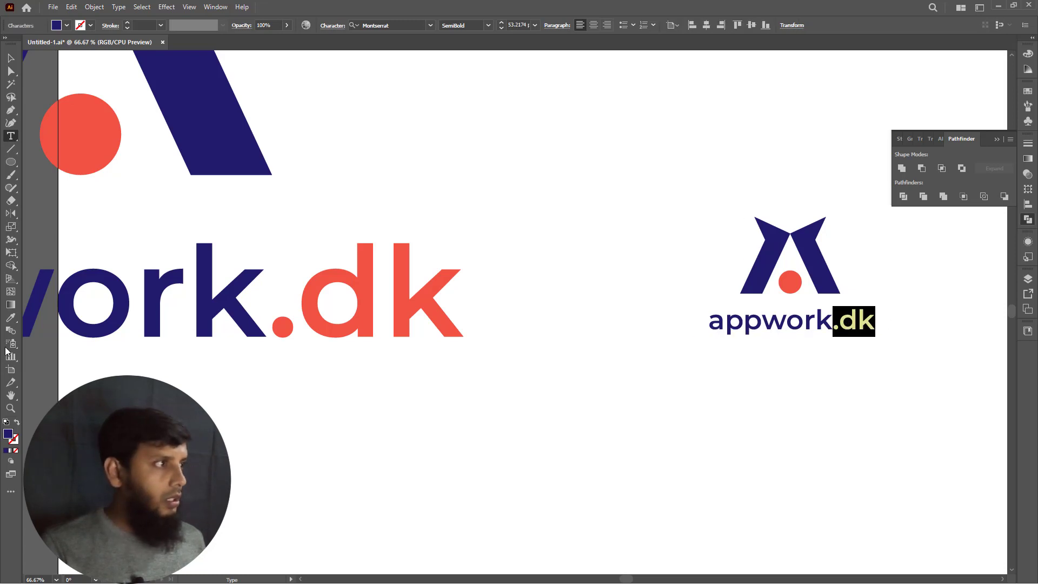
click(11, 317)
click(327, 315)
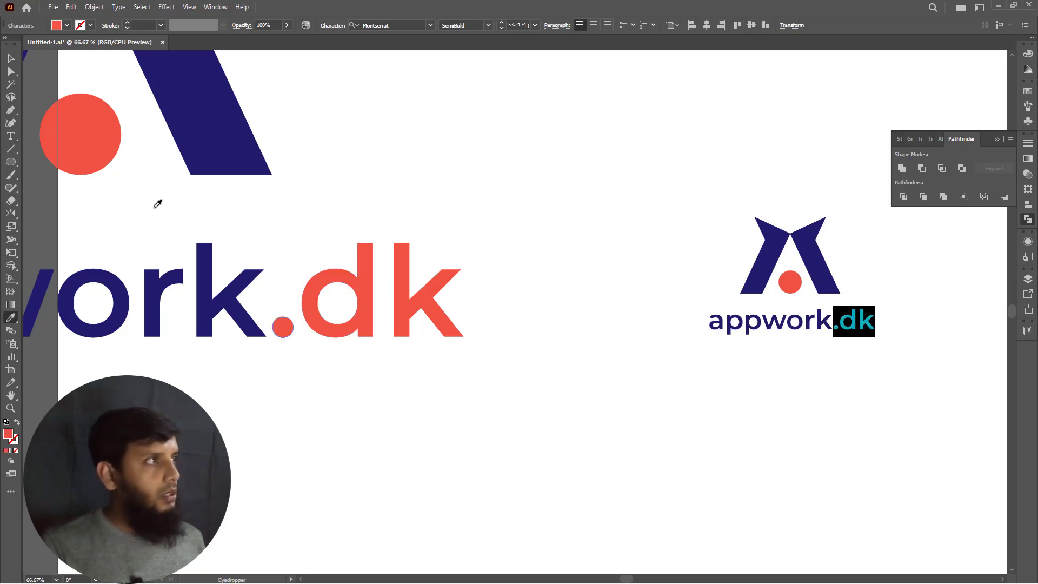
click(11, 58)
click(639, 385)
- Expand the reduced-size appwork.dk wordmark beneath the mark into outlines, with Object and Fill included
drag(639, 385, 341, 449)
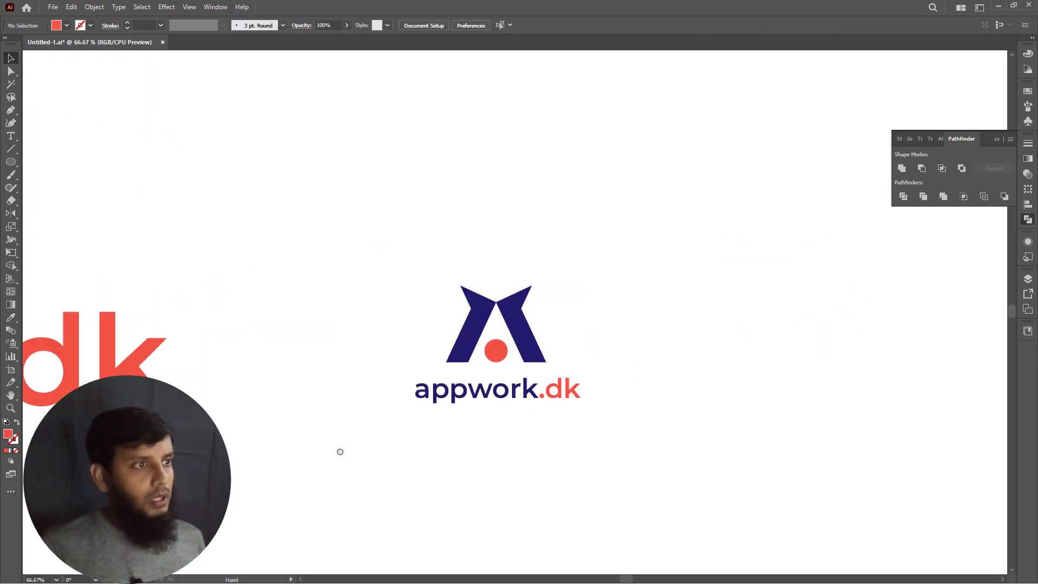
scroll(516, 364, up, 1)
scroll(506, 352, up, 1)
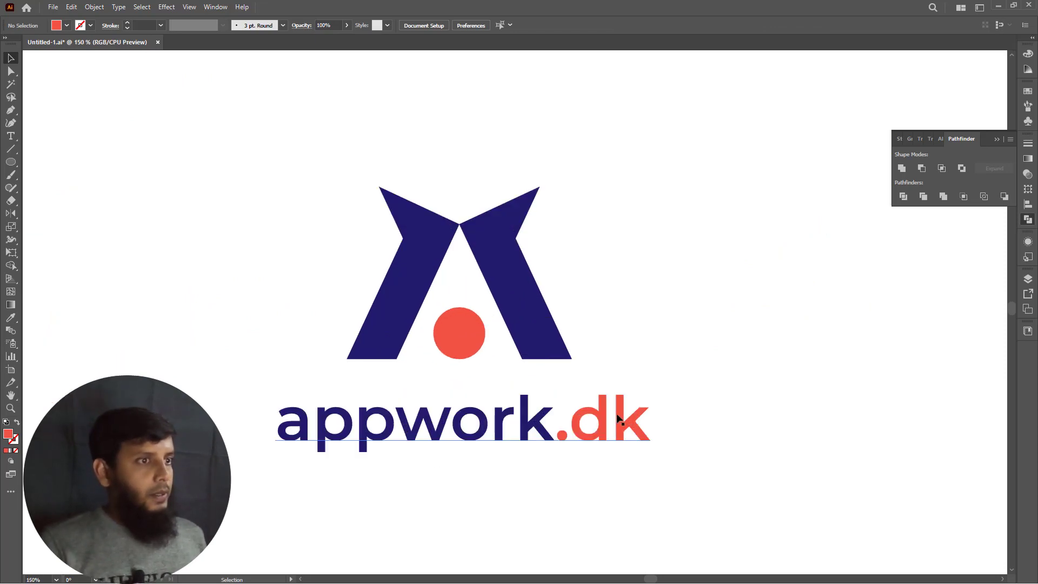
drag(673, 392, 605, 474)
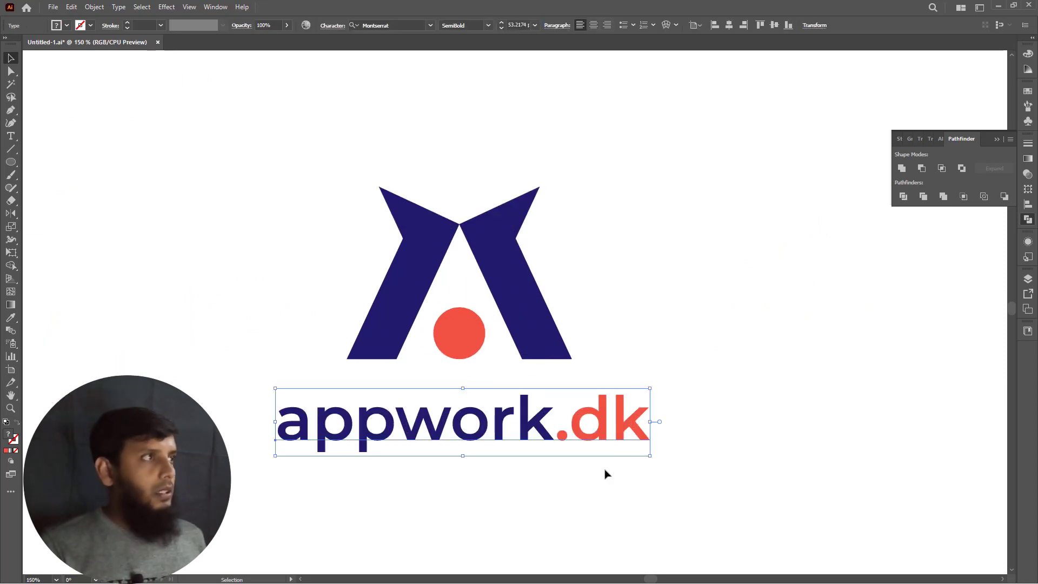
click(94, 7)
click(117, 147)
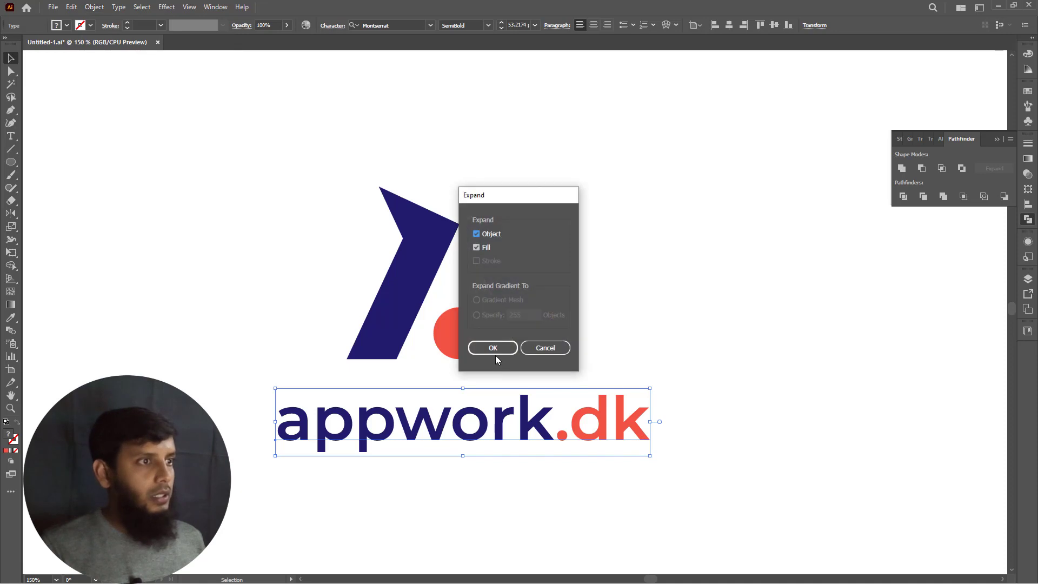
click(492, 347)
drag(187, 368, 290, 486)
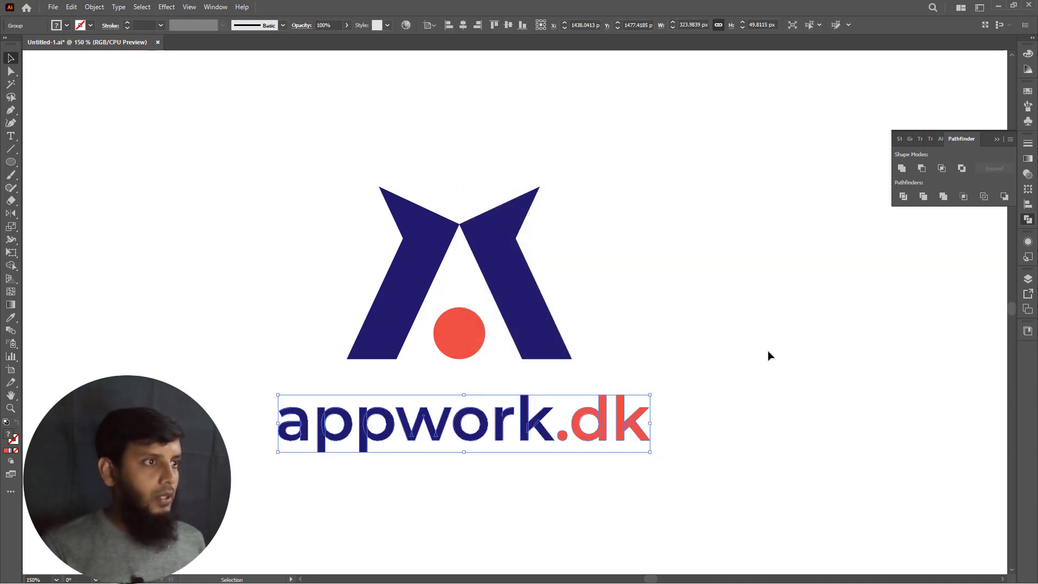
- Align the mark, circle and wordmark to each other on their horizontal centers
click(701, 338)
drag(726, 269, 314, 516)
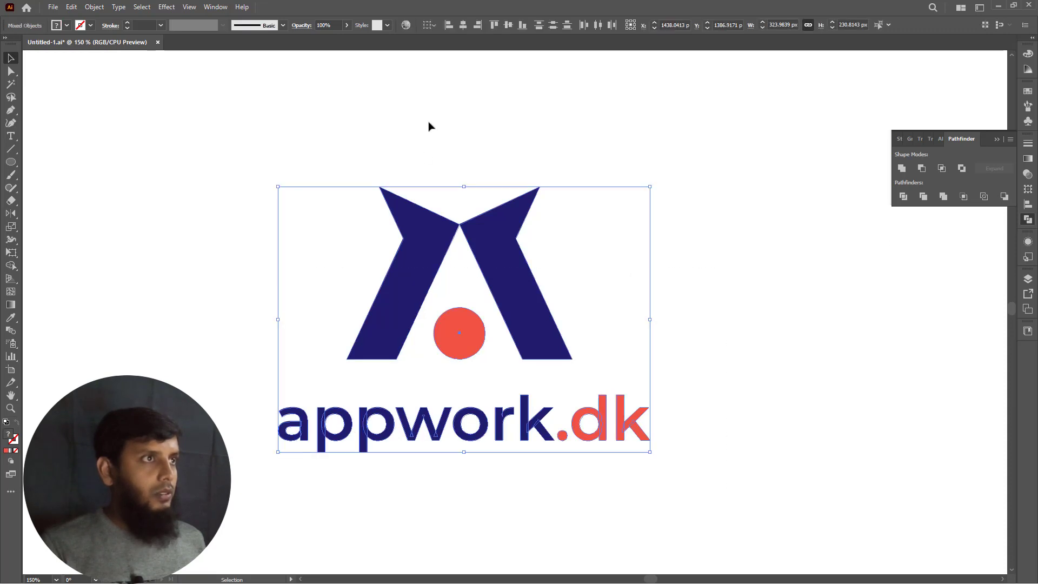
click(462, 25)
- Group the leg shapes with the coral circle and scale the group proportionally to a width of 150 px
drag(556, 346, 550, 350)
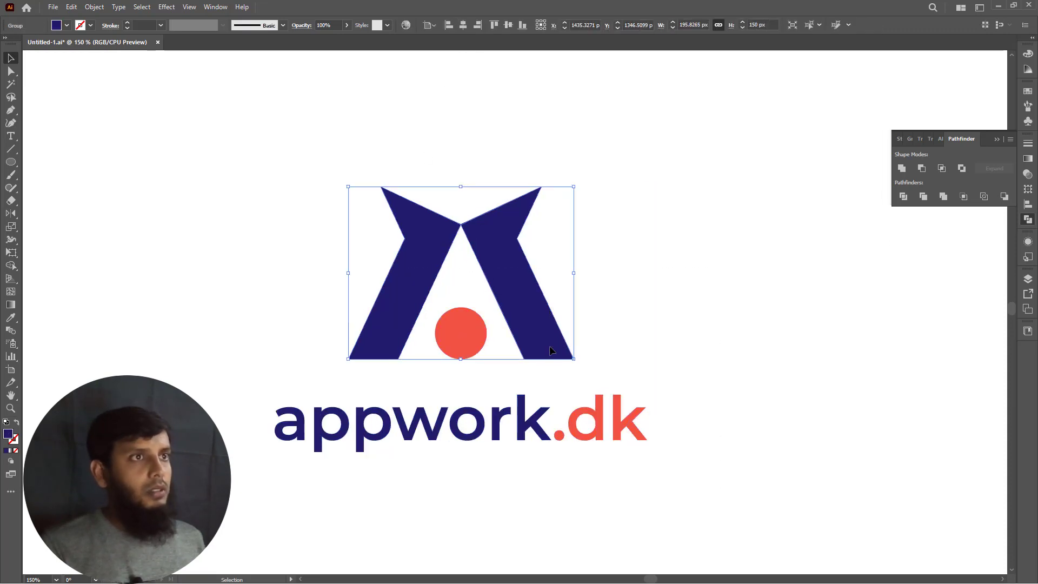
drag(639, 293, 445, 352)
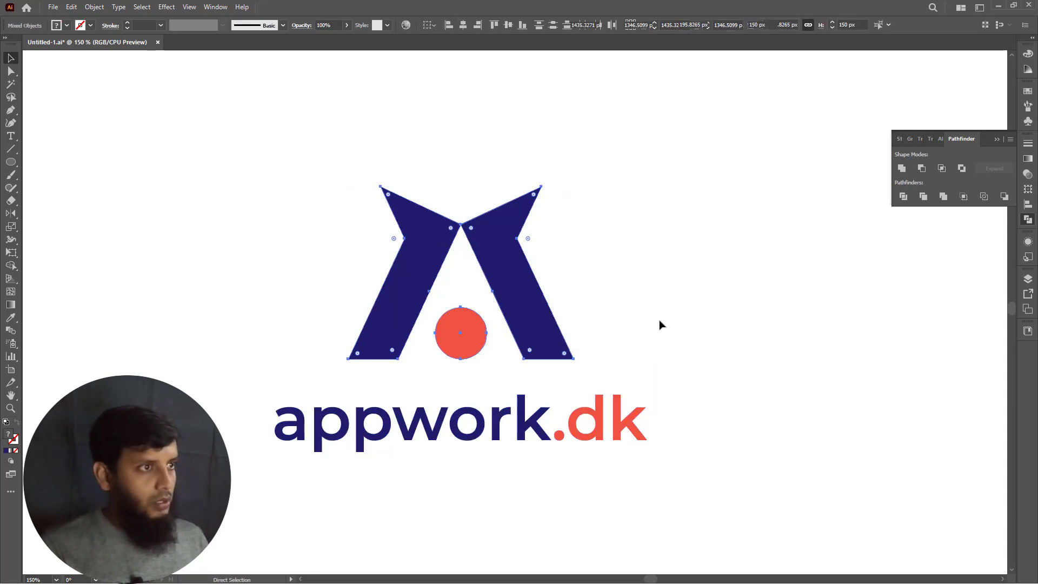
drag(679, 302, 542, 342)
click(692, 25)
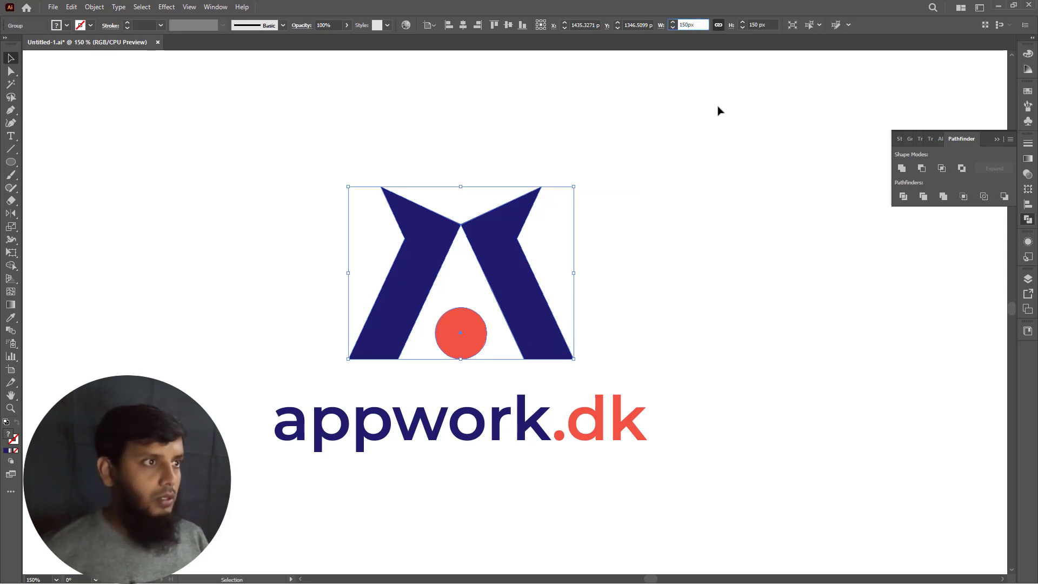
text(150px)
key(Return)
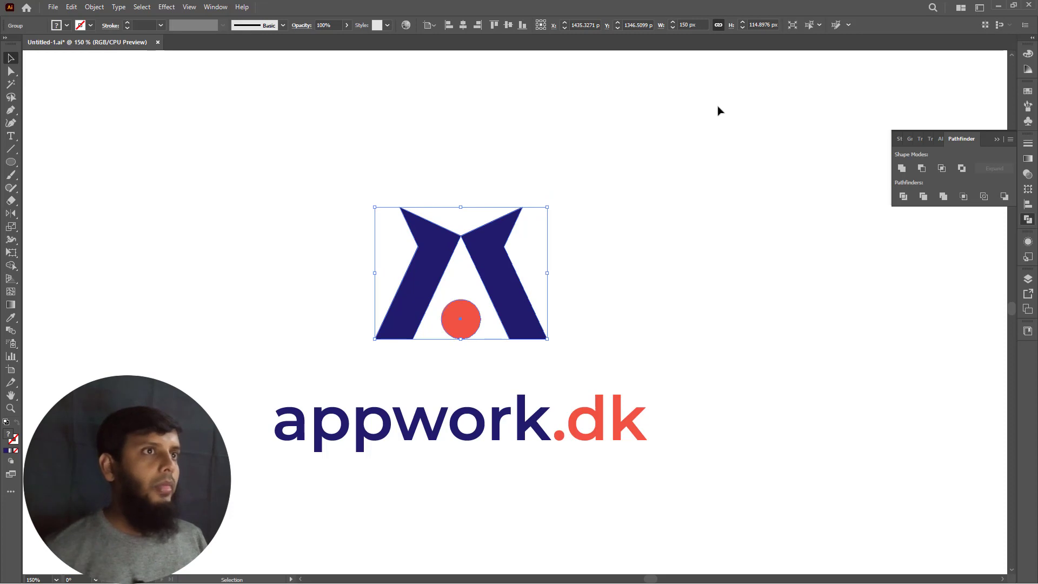
- Scale the outlined wordmark proportionally to a width of 300 px
drag(781, 355, 639, 432)
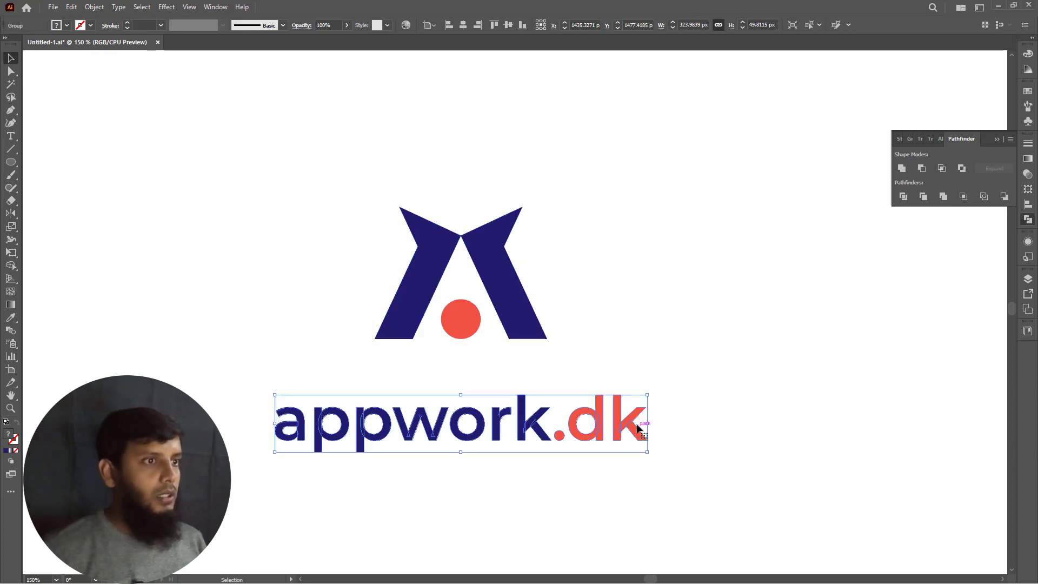
click(690, 25)
text(300)
key(Return)
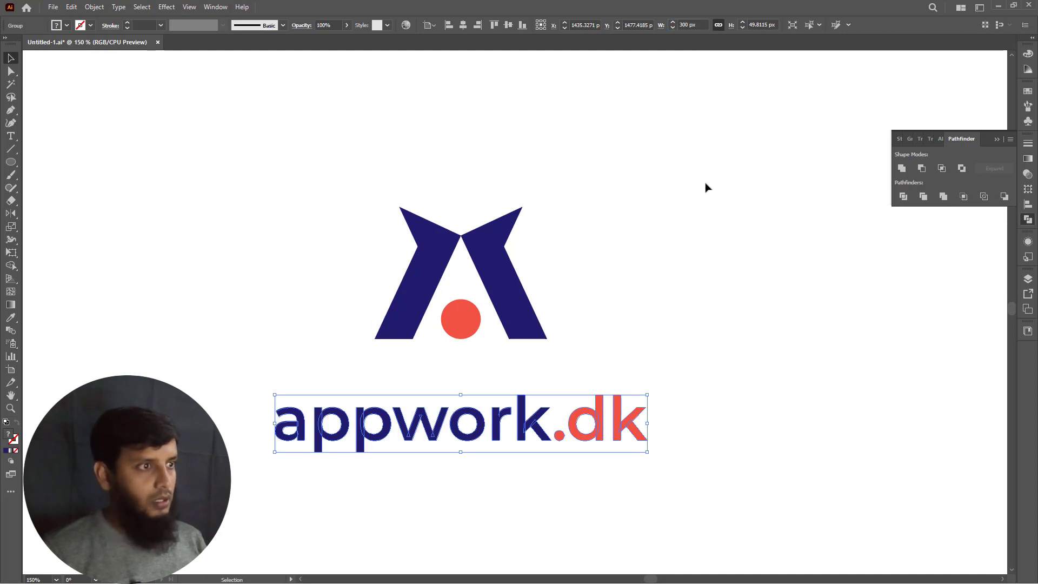
- Nudge the wordmark straight up to tighten the gap beneath the mark, checking its spacing against the whole logo
key(Up)
key(Up)
key(Up)
key(Up)
key(Up)
key(Up)
key(Up)
key(Up)
key(Up)
key(Up)
key(Up)
key(Up)
key(Up)
key(Up)
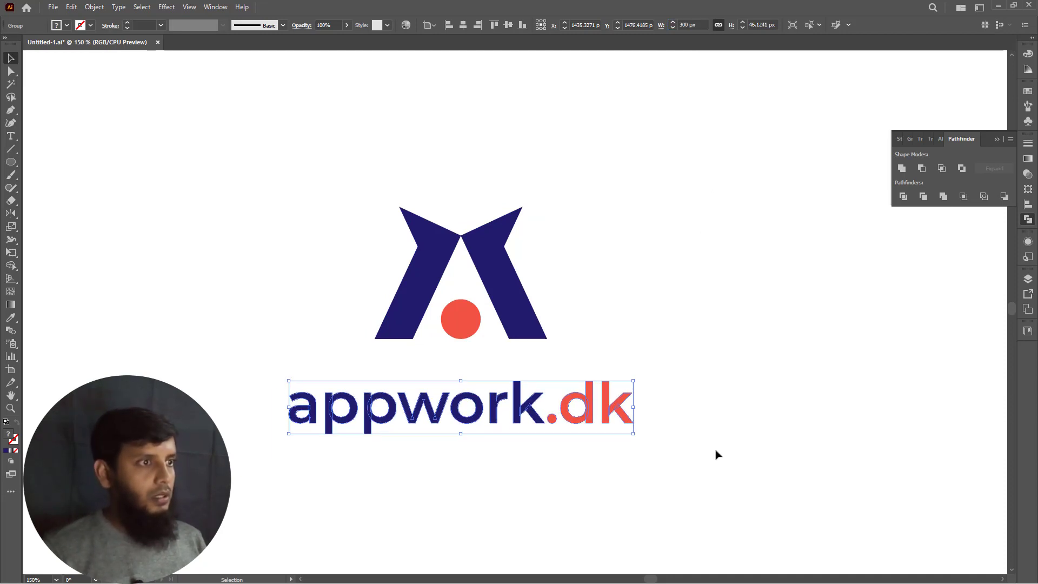
click(444, 487)
drag(361, 491, 582, 206)
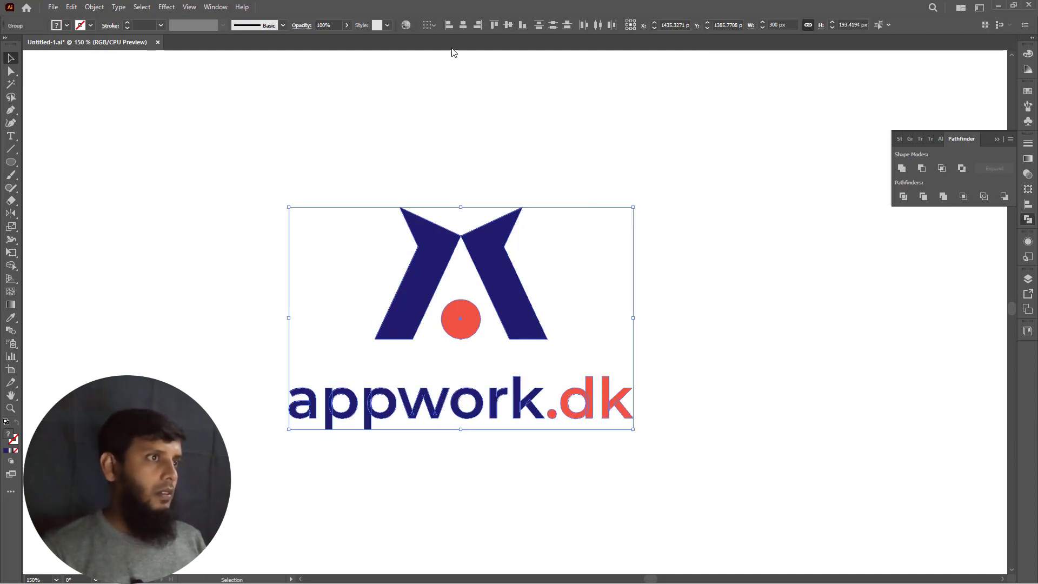
drag(580, 285, 685, 398)
key(Up)
key(Up)
key(Up)
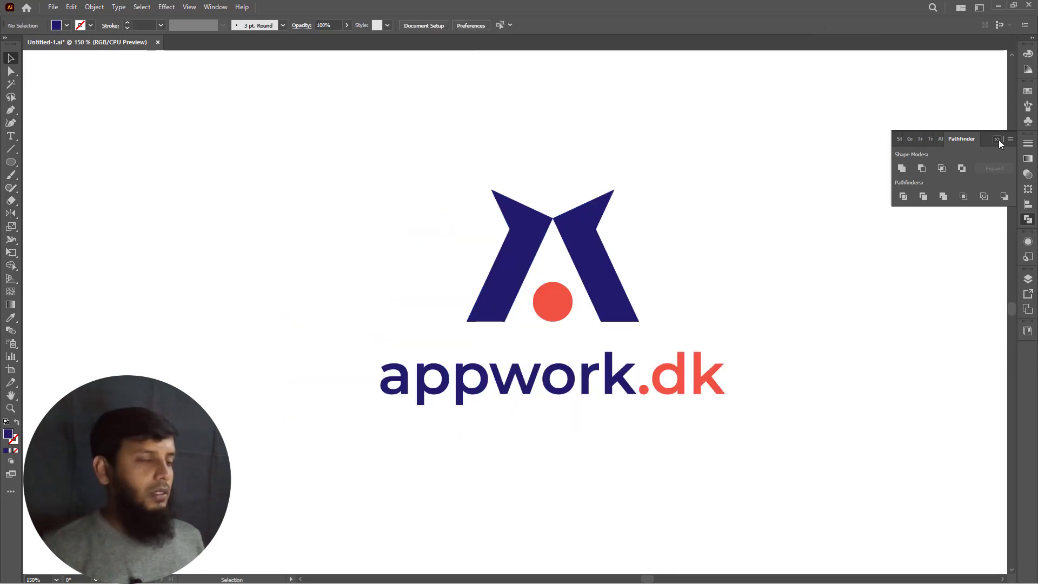
- Collapse the Pathfinder panel and select the mark and wordmark together
click(998, 139)
drag(807, 251, 510, 492)
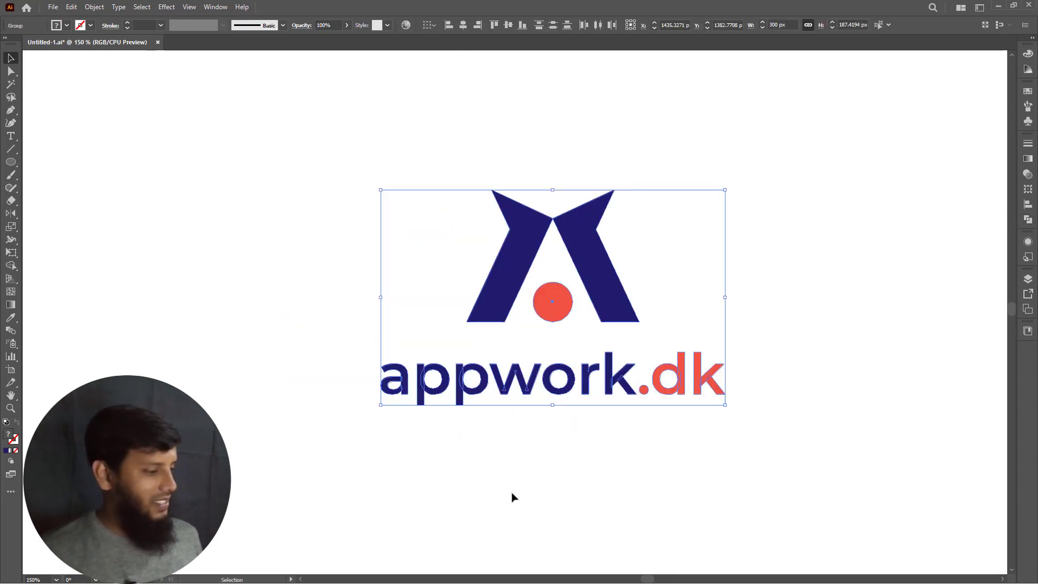